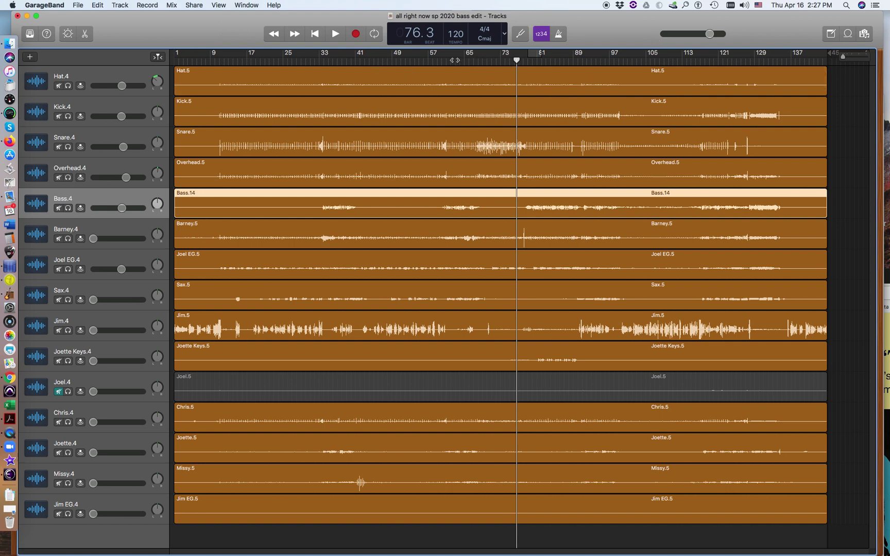
Play the song from bar 70 and lower the seventh track's volume while it plays, stopping around bar 87
left_click(490, 62)
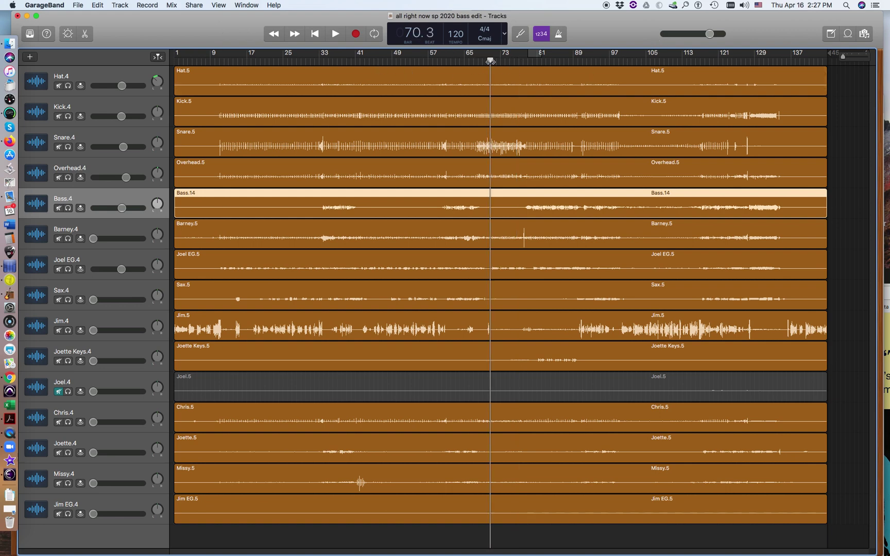
key("space")
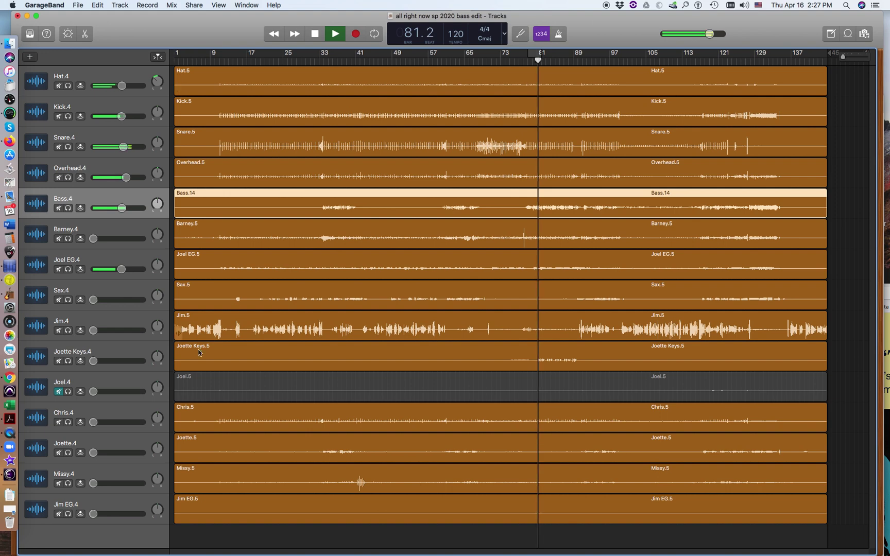
left_click_drag(121, 269, 112, 269)
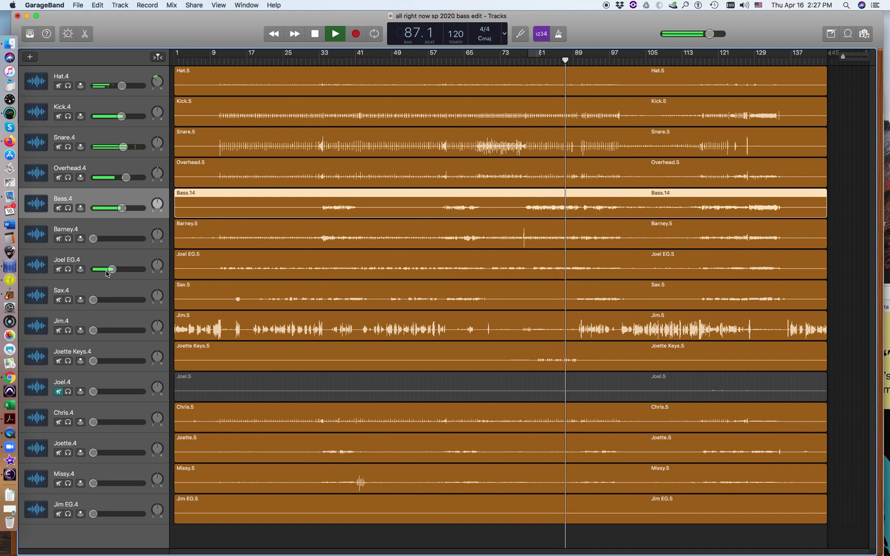
key("space")
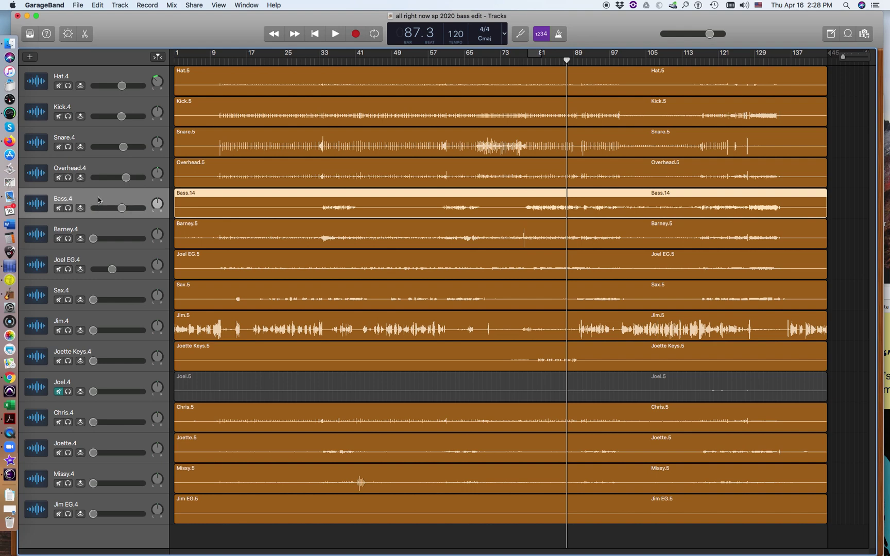
Open the Bass.14 region in the audio editor, zoomed out, and play the mix from bar 83 and from bar 75
left_click(85, 36)
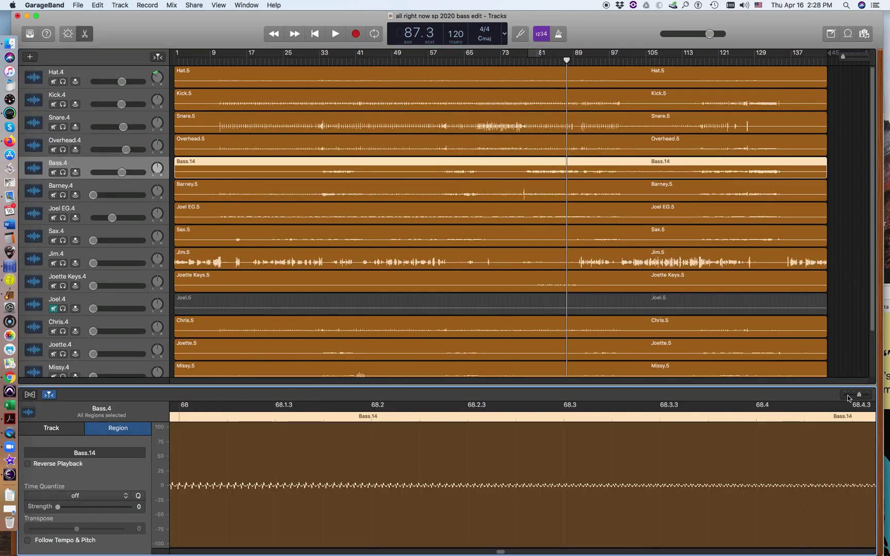
left_click_drag(861, 397, 841, 400)
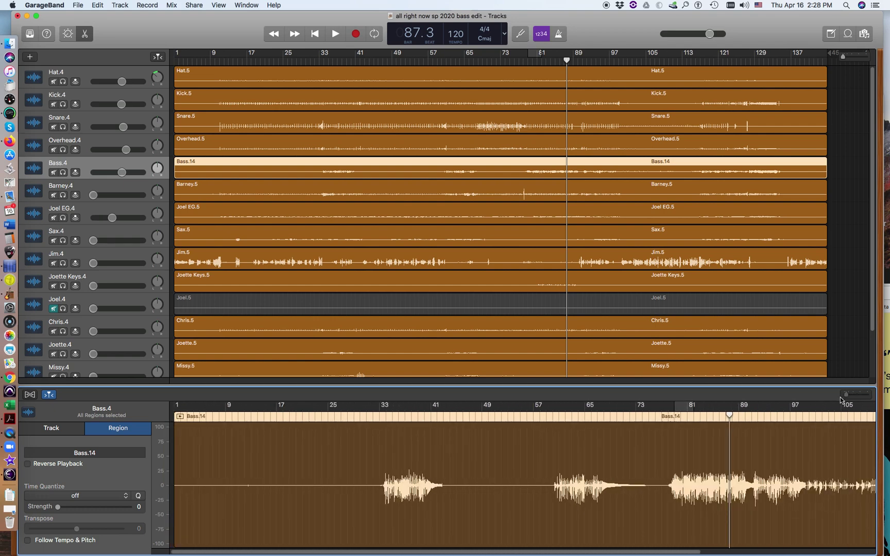
left_click(549, 61)
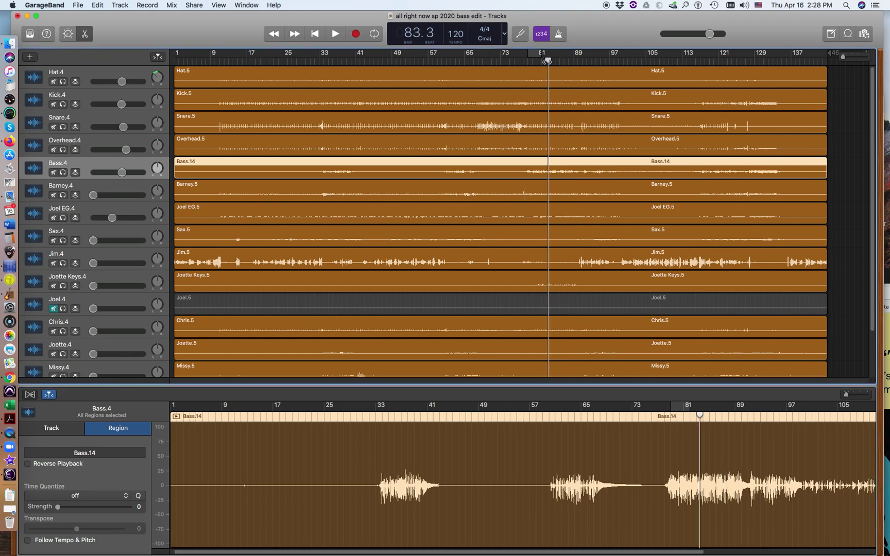
key("space")
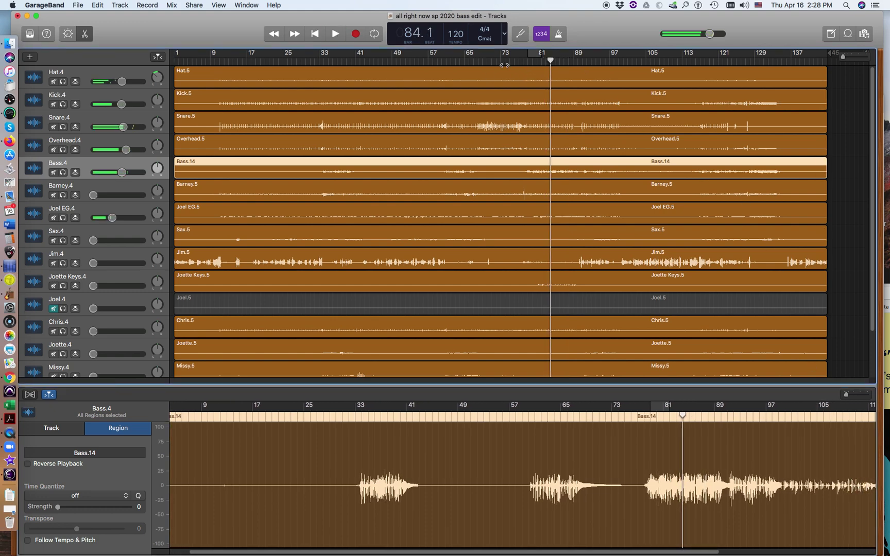
left_click(511, 62)
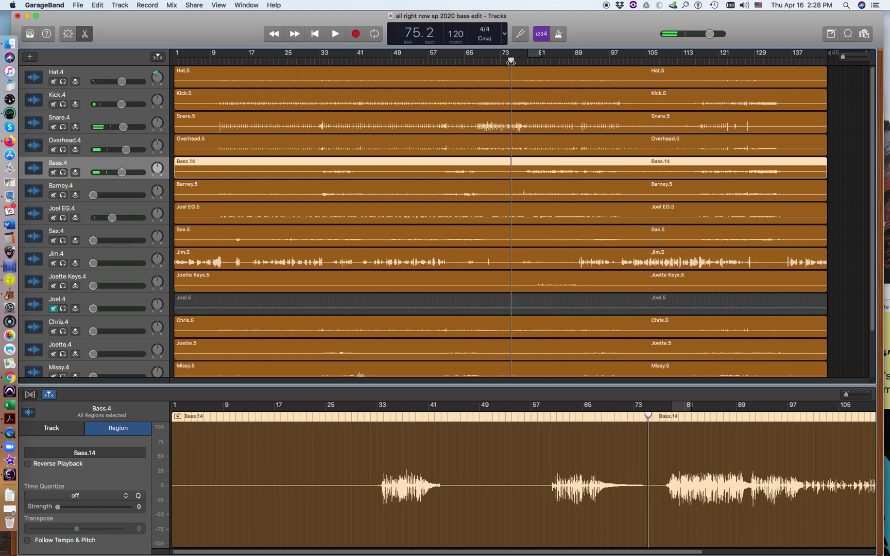
key("space")
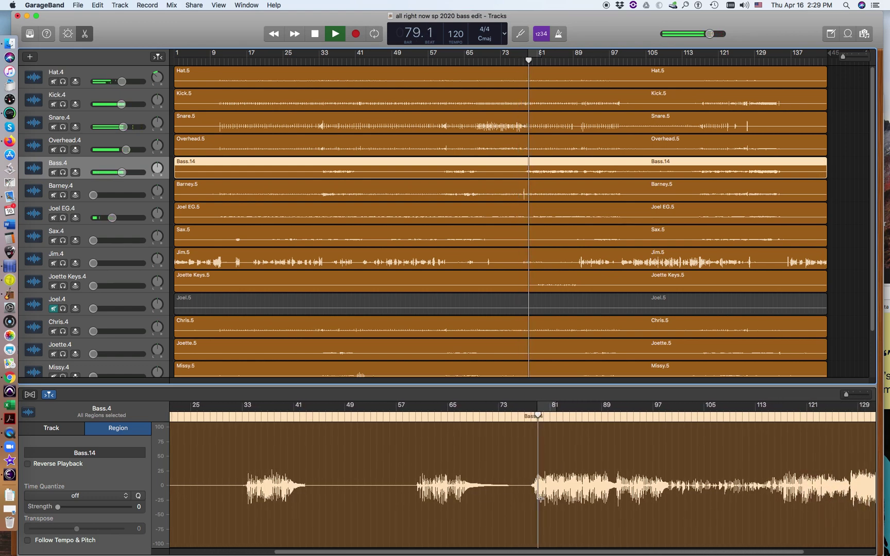
key("space")
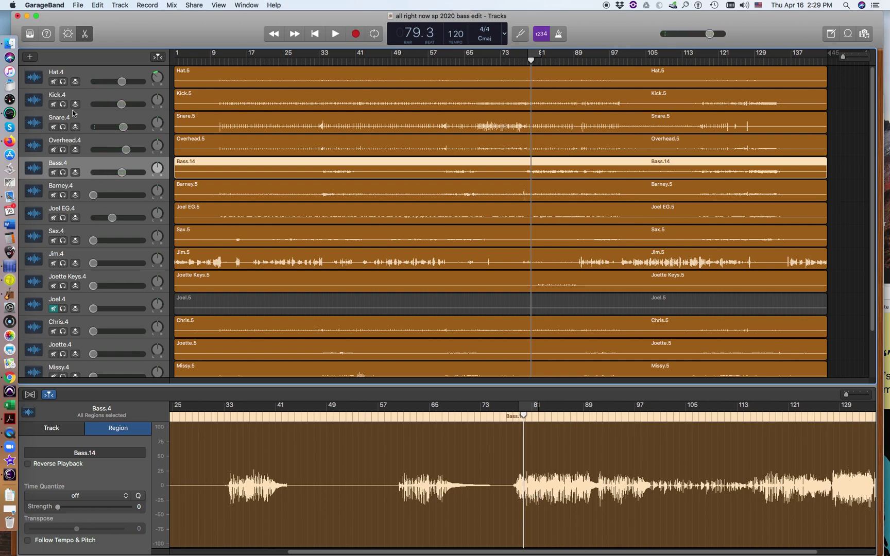
Solo the Bass.4 track, play it from about bar 77 and raise its volume slightly
left_click(63, 173)
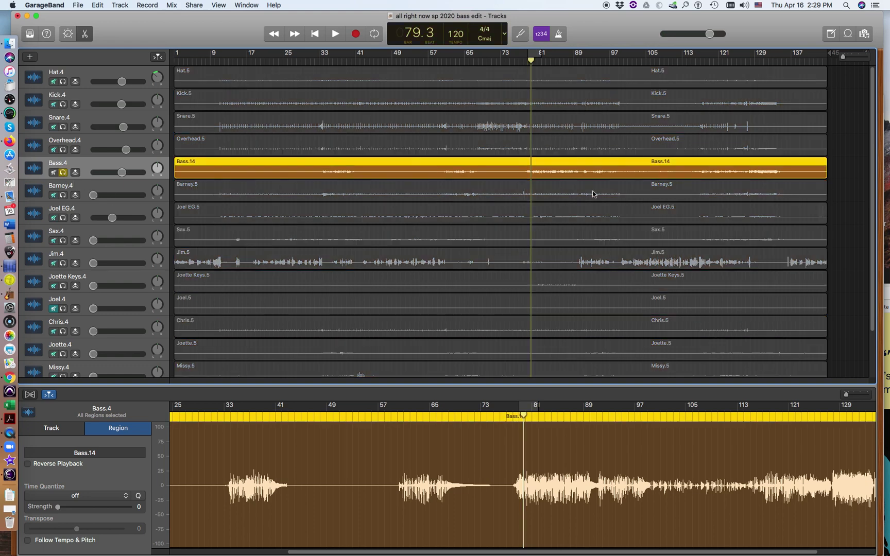
left_click(516, 60)
key("space")
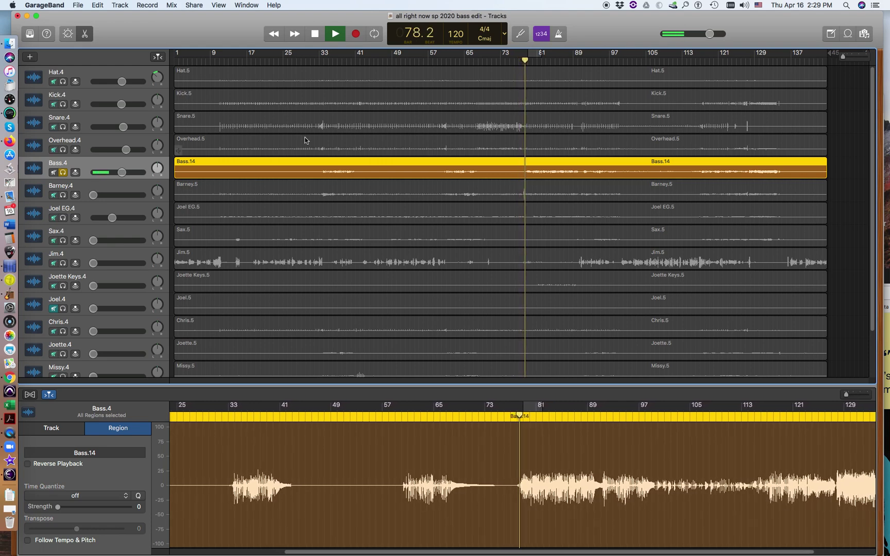
left_click_drag(121, 172, 128, 172)
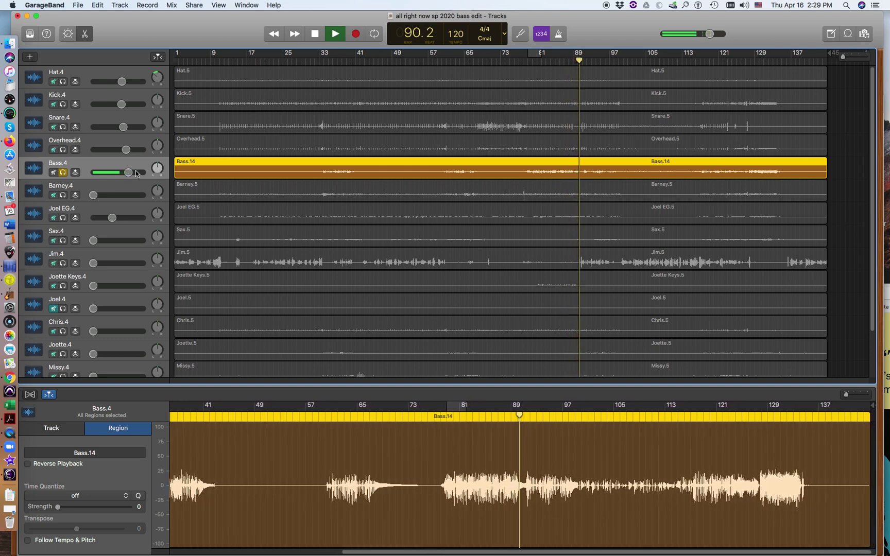
key("space")
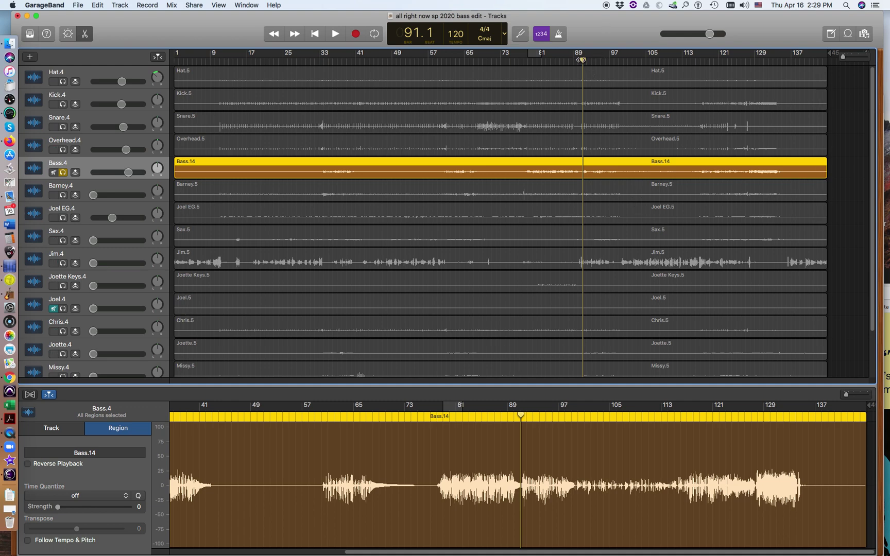
Replay the soloed bass from bar 77 to about bar 91 to review the passage
left_click_drag(583, 61, 521, 72)
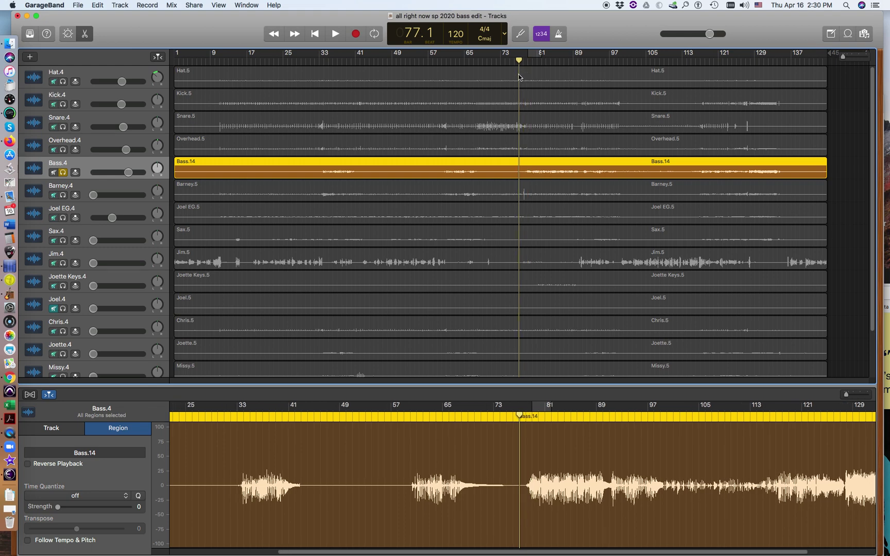
left_click(335, 34)
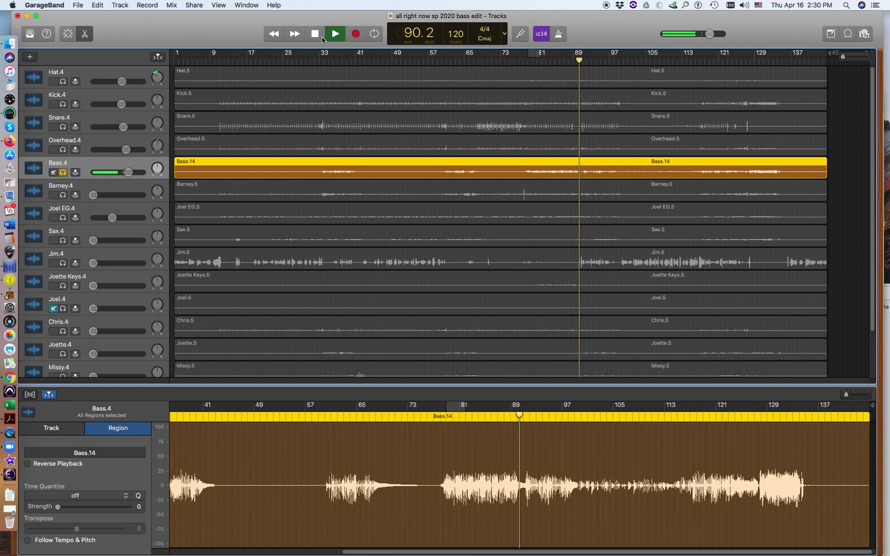
left_click(322, 38)
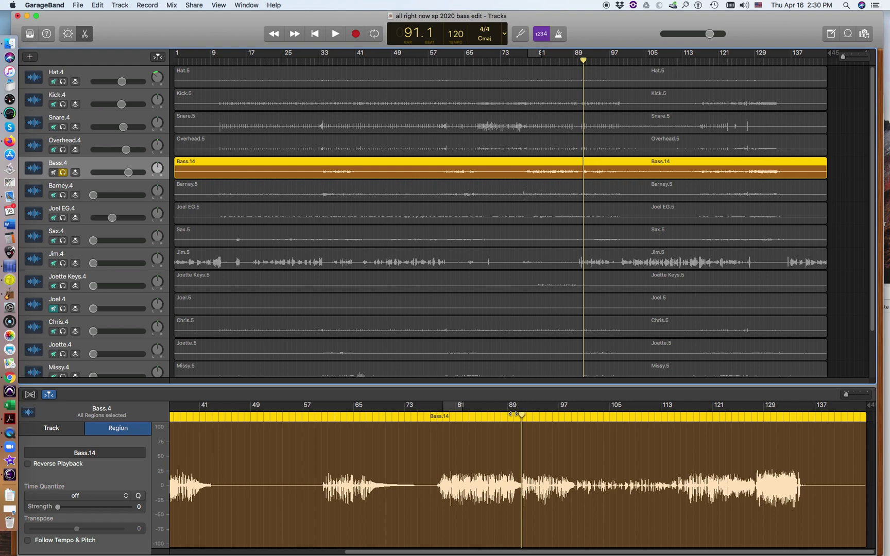
Locate the start of the bass phrase by ear and waveform, and split the Bass.14 region there at bar 78, beat 3
left_click_drag(522, 415, 434, 418)
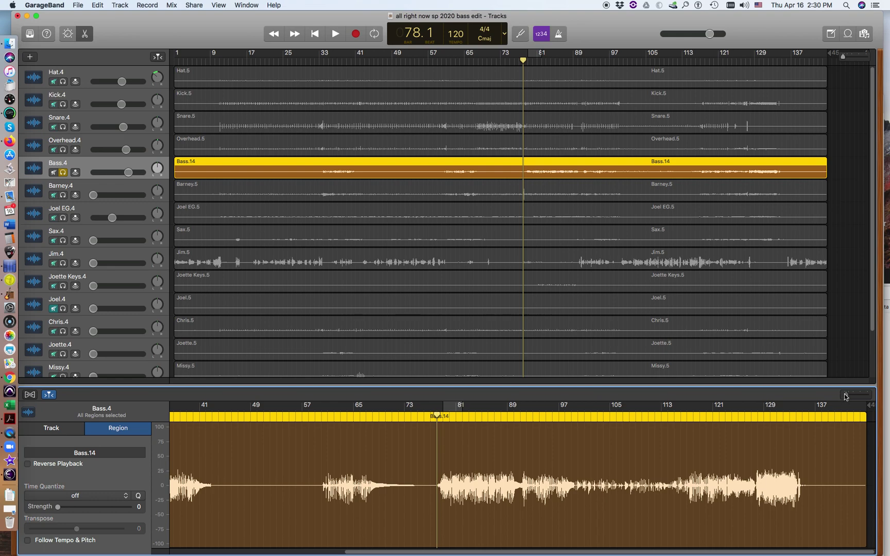
left_click_drag(845, 397, 853, 398)
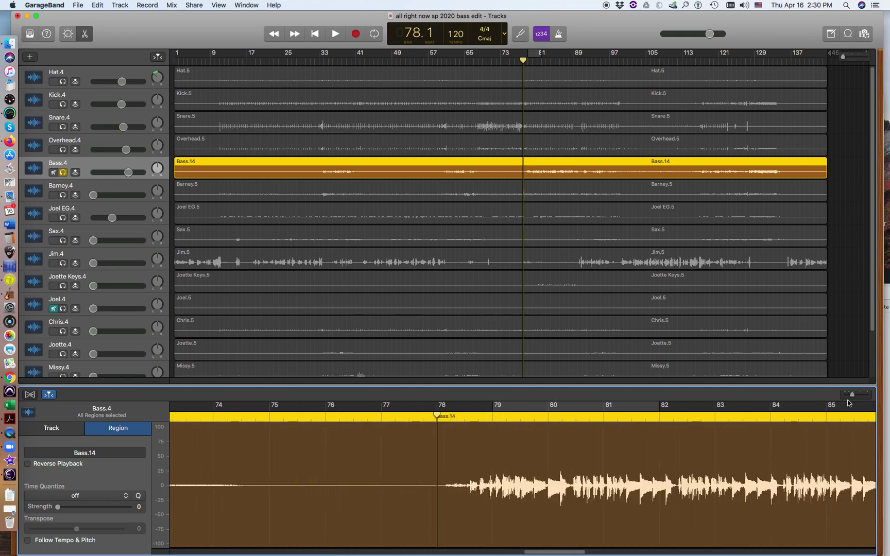
left_click_drag(436, 416, 353, 415)
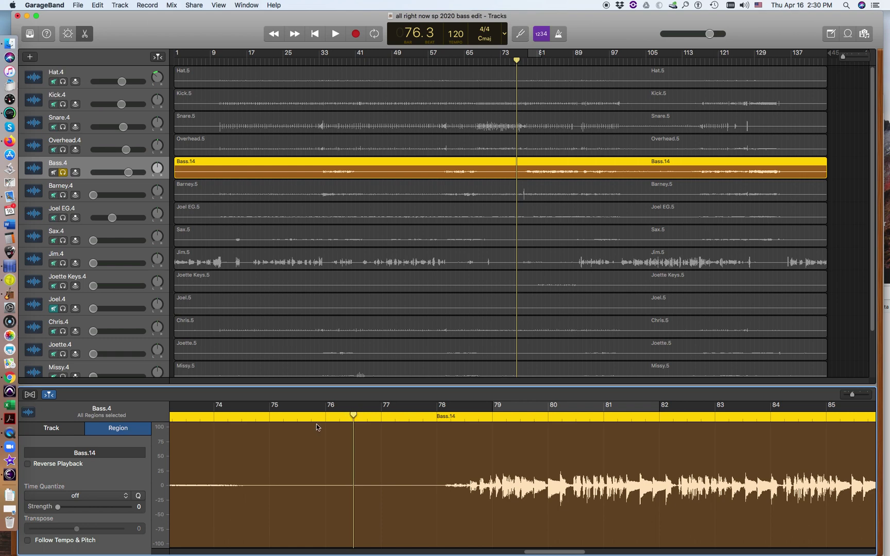
key("space")
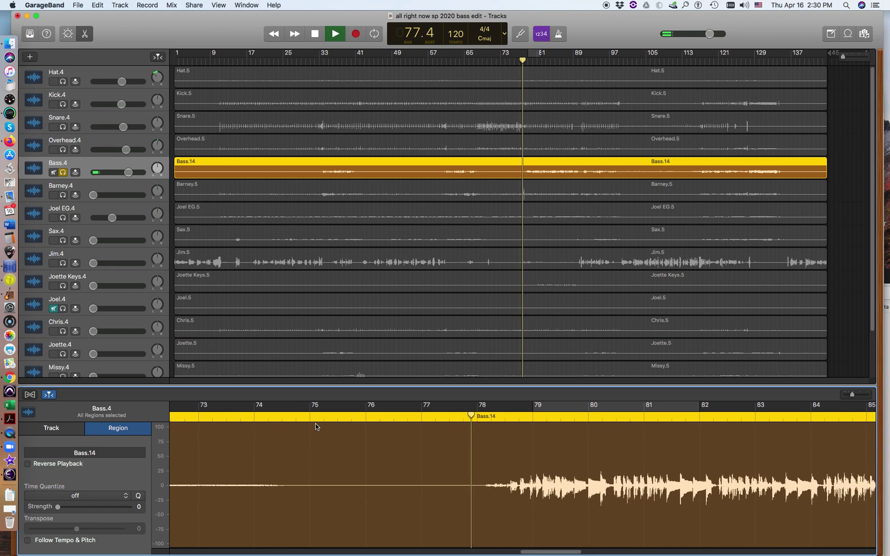
key("space")
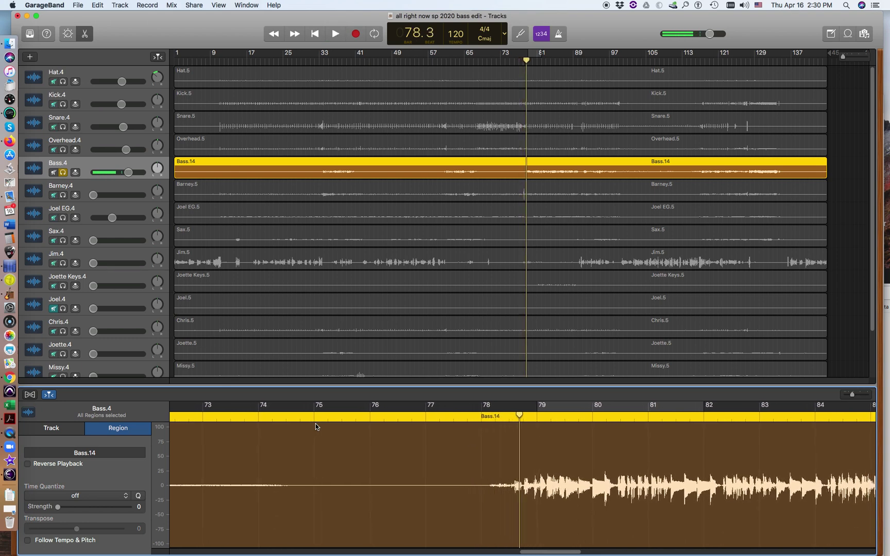
left_click_drag(520, 415, 513, 416)
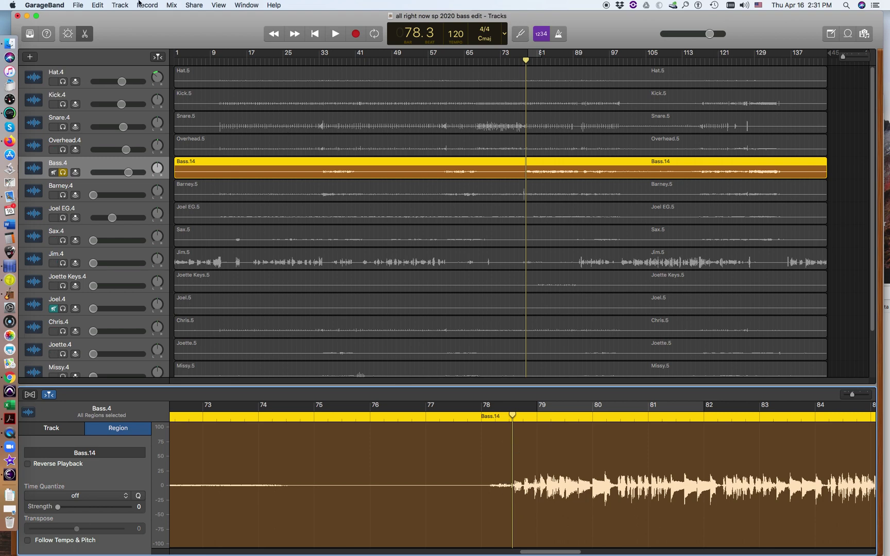
left_click(99, 5)
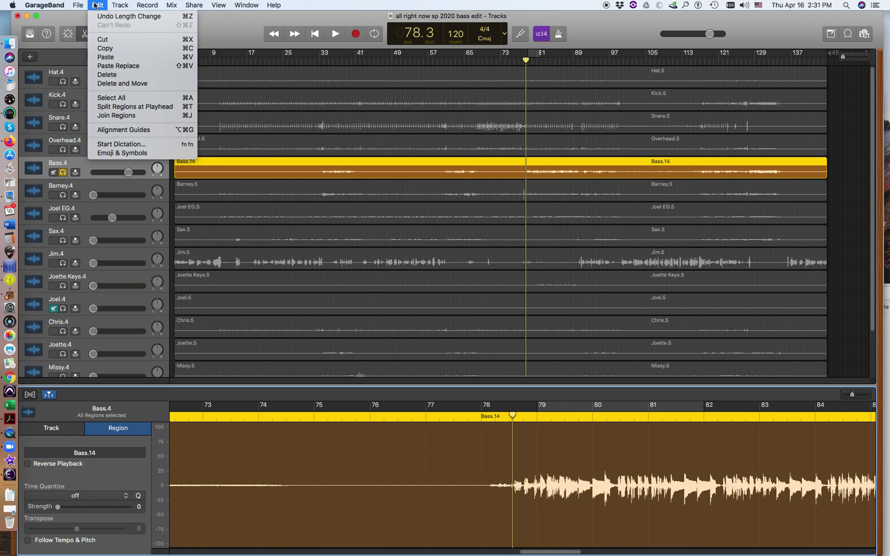
mouse_move(166, 3)
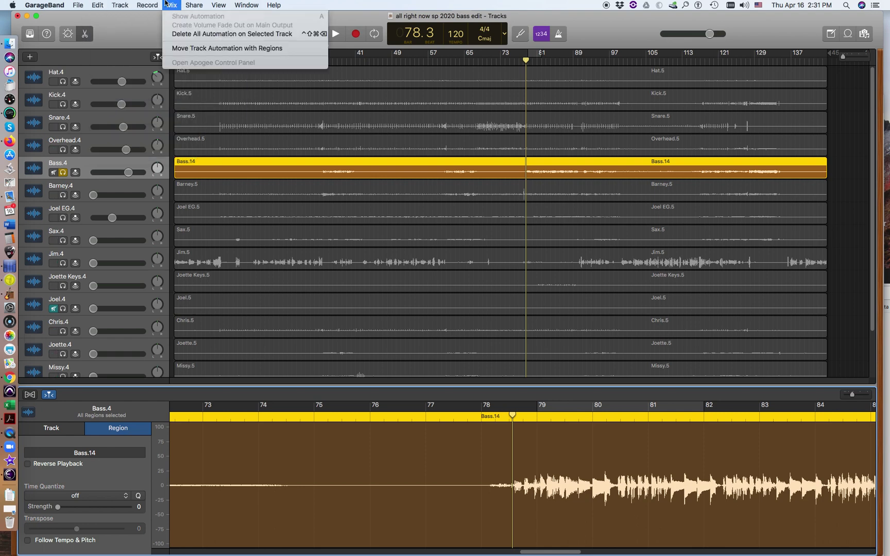
mouse_move(103, 5)
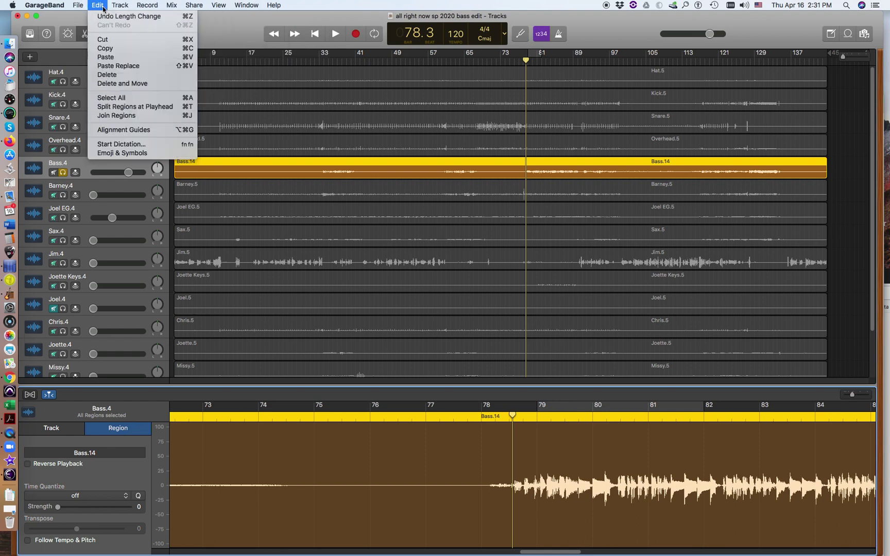
left_click(161, 109)
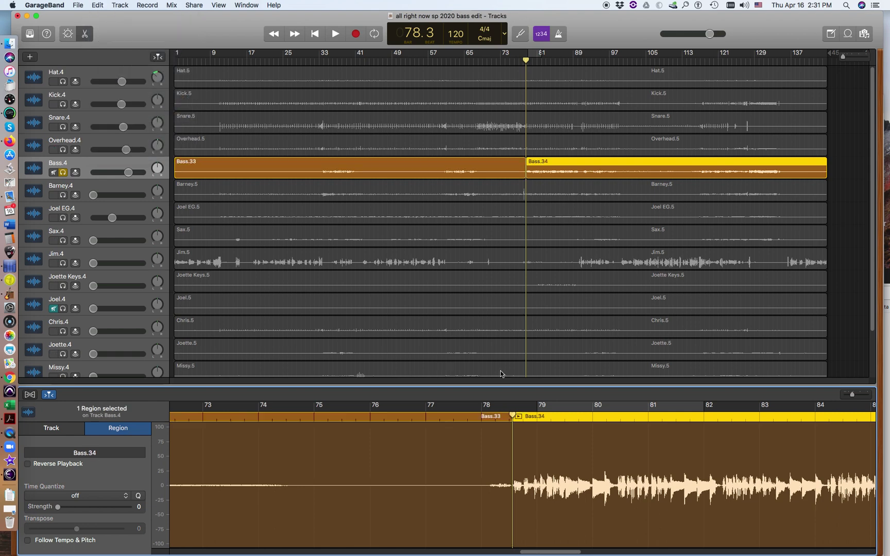
Play on to the gap after the first bass phrase and split the Bass.34 region there at bar 80, beat 2
key("space")
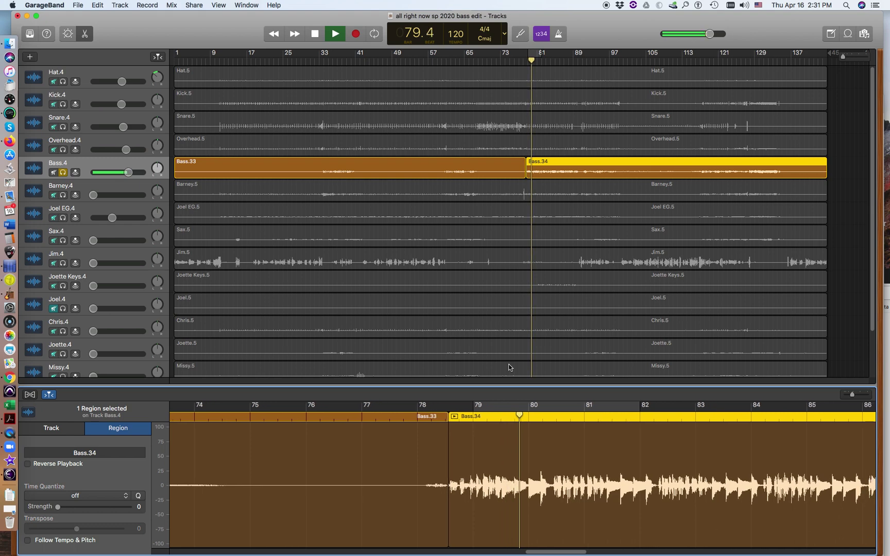
key("space")
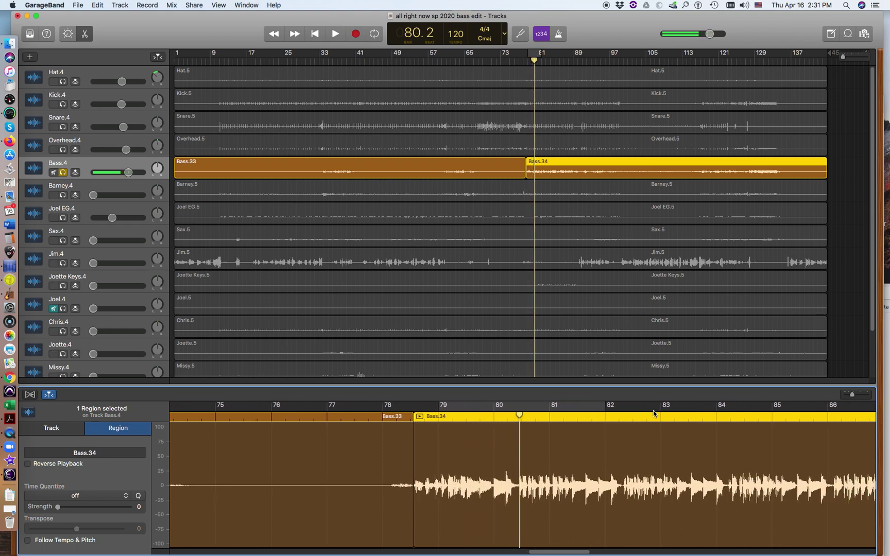
left_click_drag(852, 396, 861, 395)
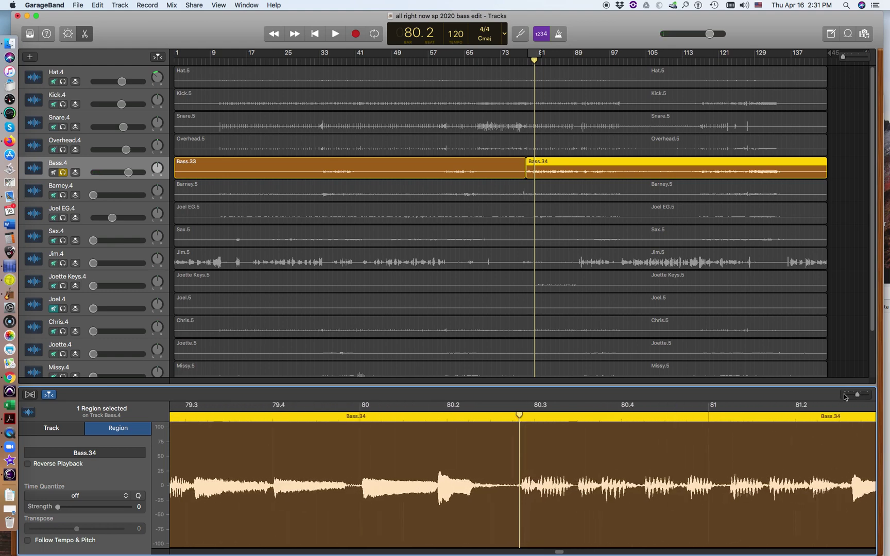
left_click_drag(520, 416, 519, 415)
left_click(99, 6)
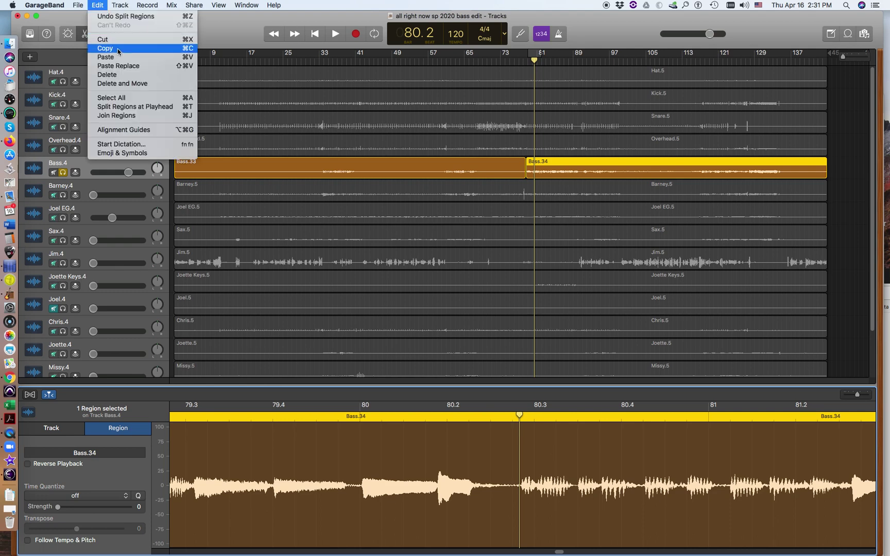
left_click(148, 109)
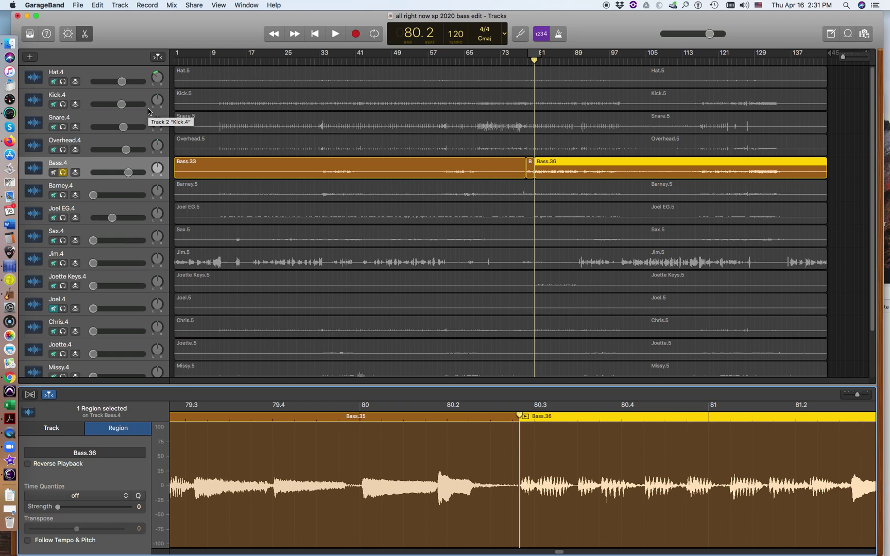
Play on to the gap before the next bass phrase and split the Bass.36 region there at bar 82, beat 2
key("space")
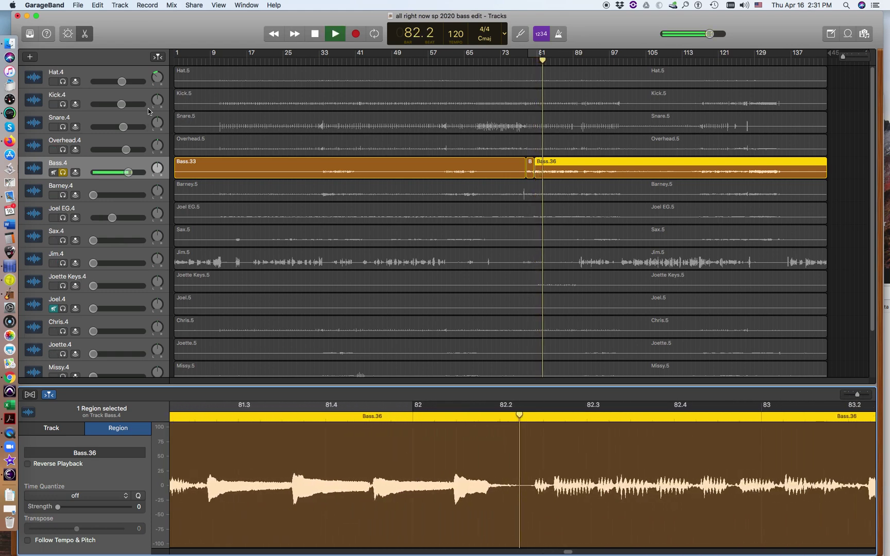
key("space")
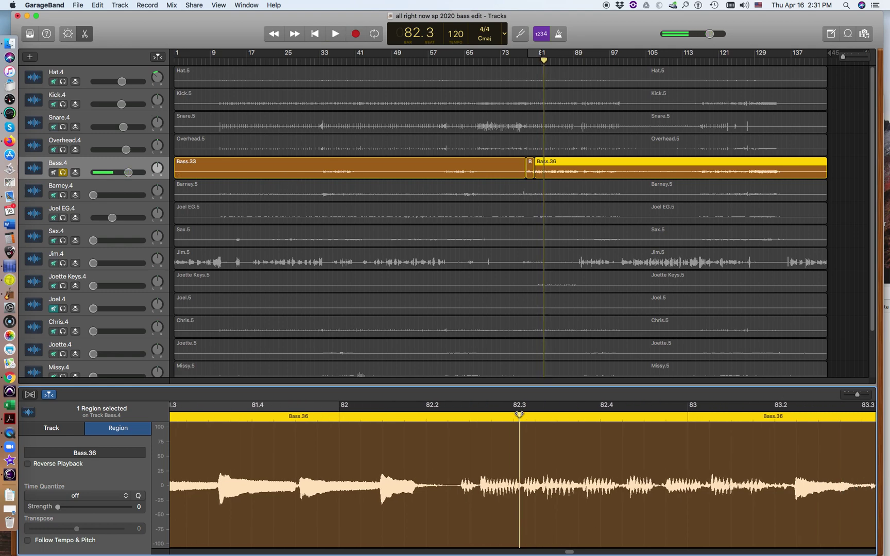
left_click_drag(518, 414, 458, 413)
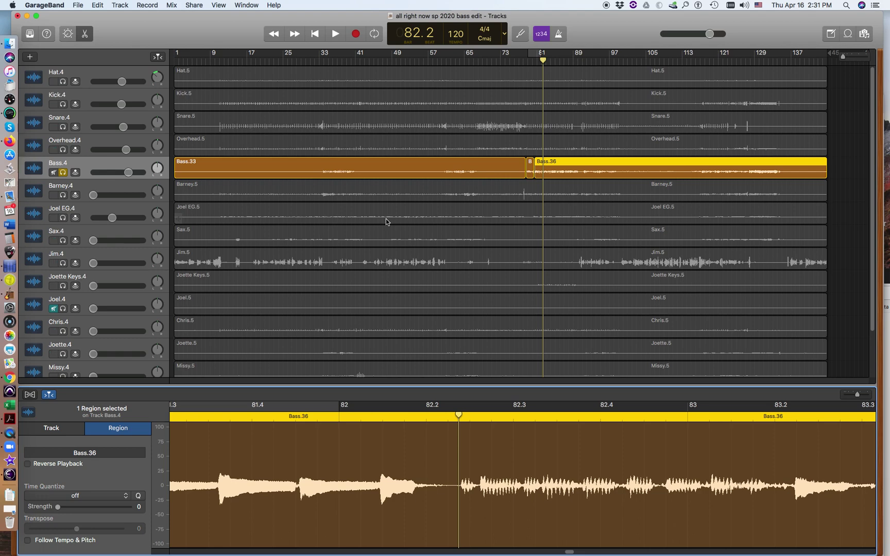
key("super+t")
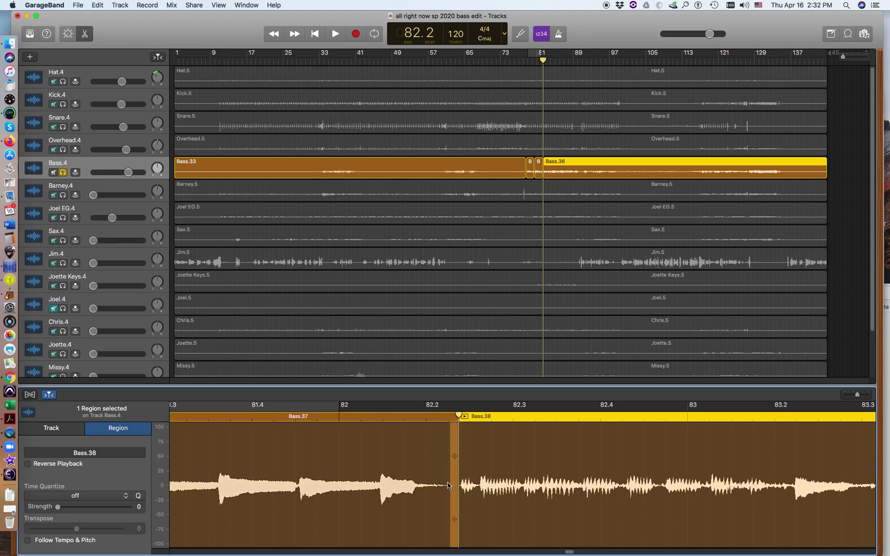
Play on through the Bass.38 region and place the playhead in the gap at bar 84, beat 1
key("space")
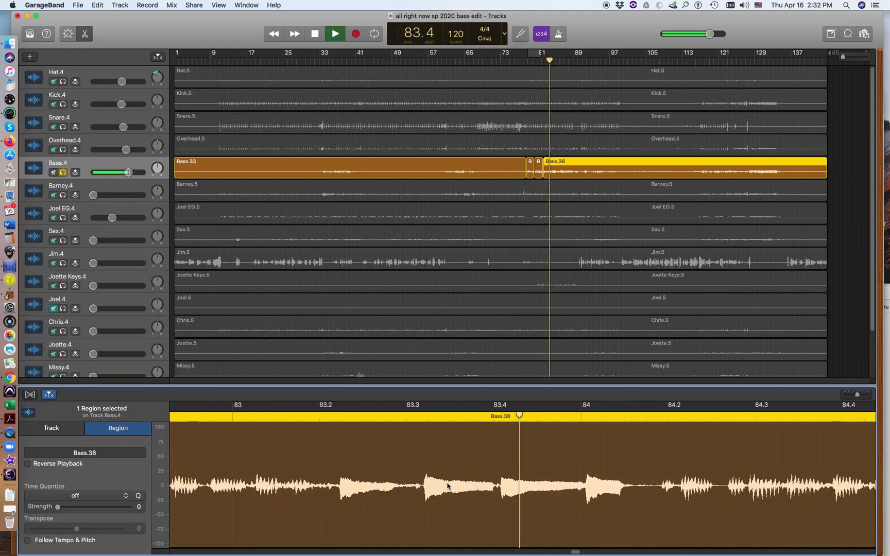
key("space")
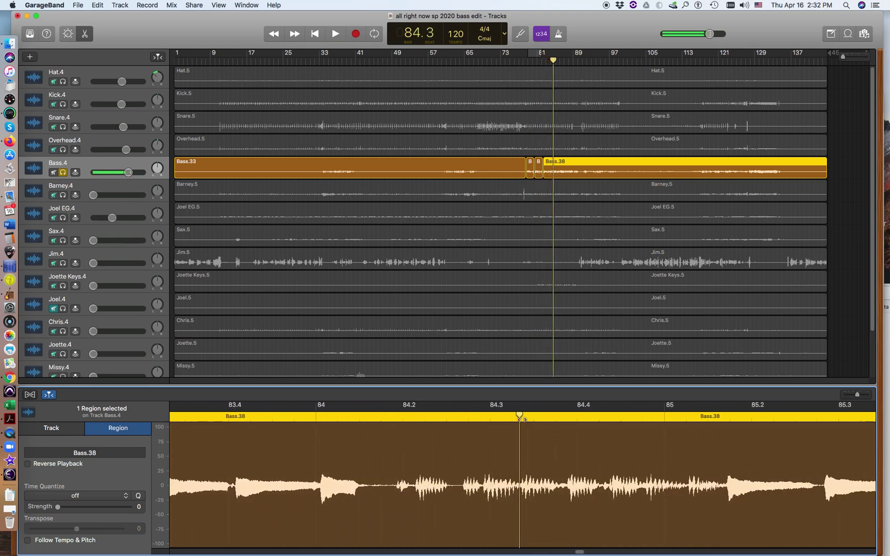
left_click_drag(519, 414, 392, 421)
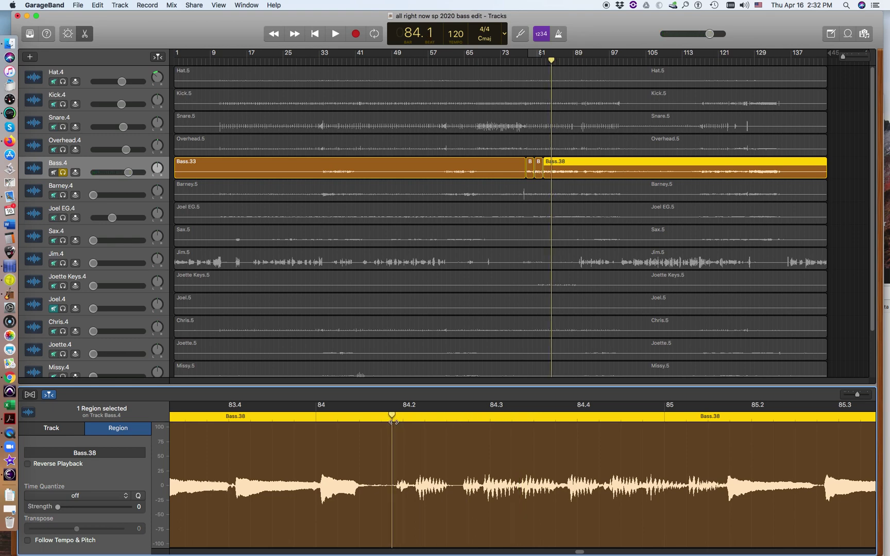
left_click(166, 4)
mouse_move(147, 5)
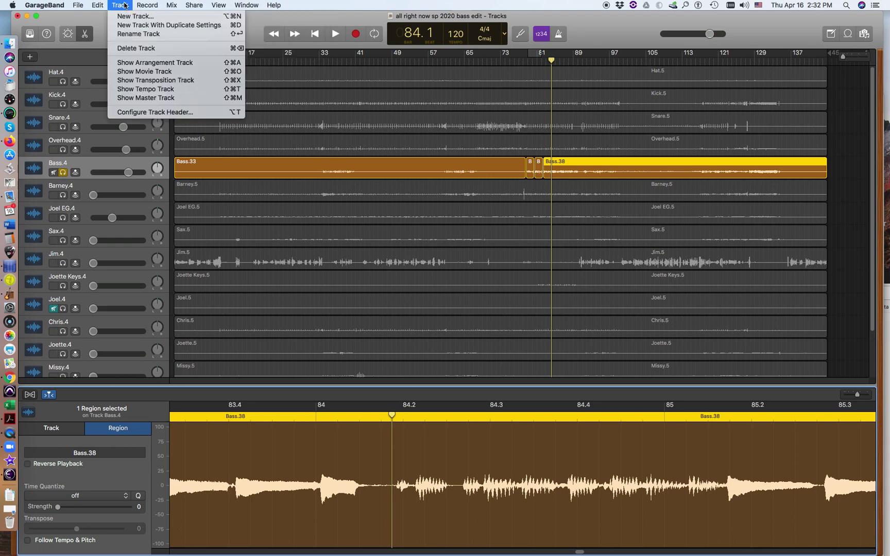
mouse_move(100, 6)
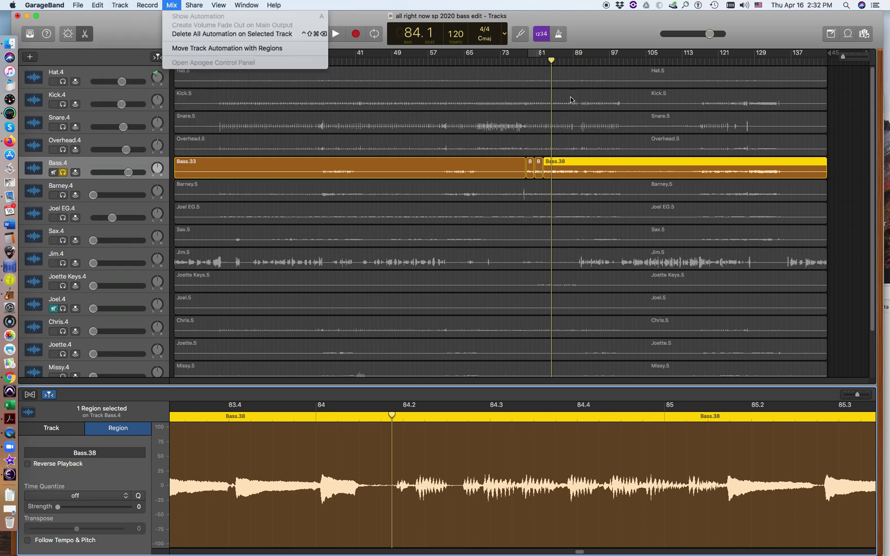
left_click(199, 15)
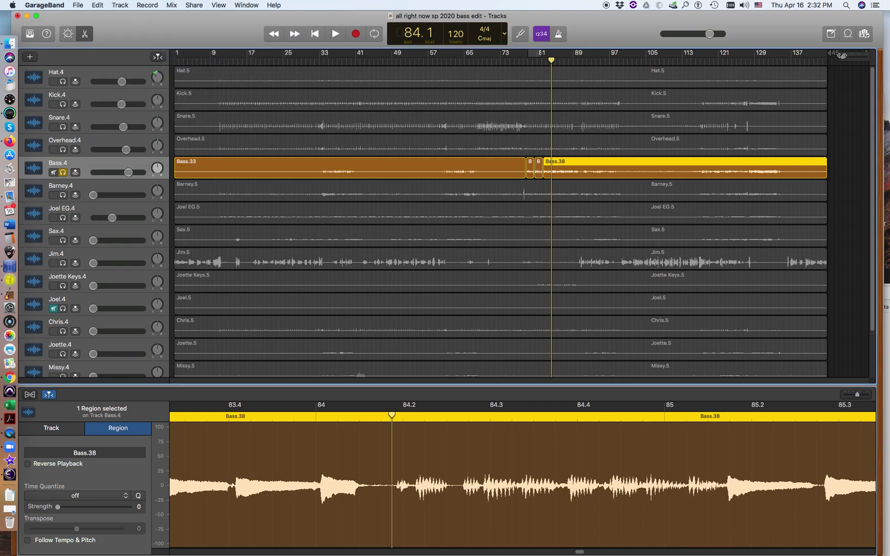
Fine-tune the playhead to just before the next phrase's first note in bar 84, beat 1, and split the Bass.38 region
left_click_drag(859, 399, 860, 400)
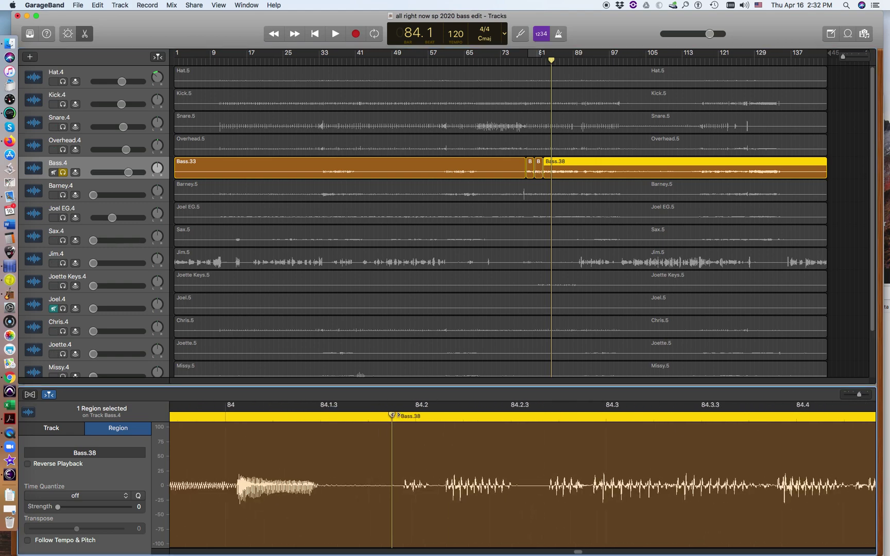
left_click_drag(392, 416, 400, 416)
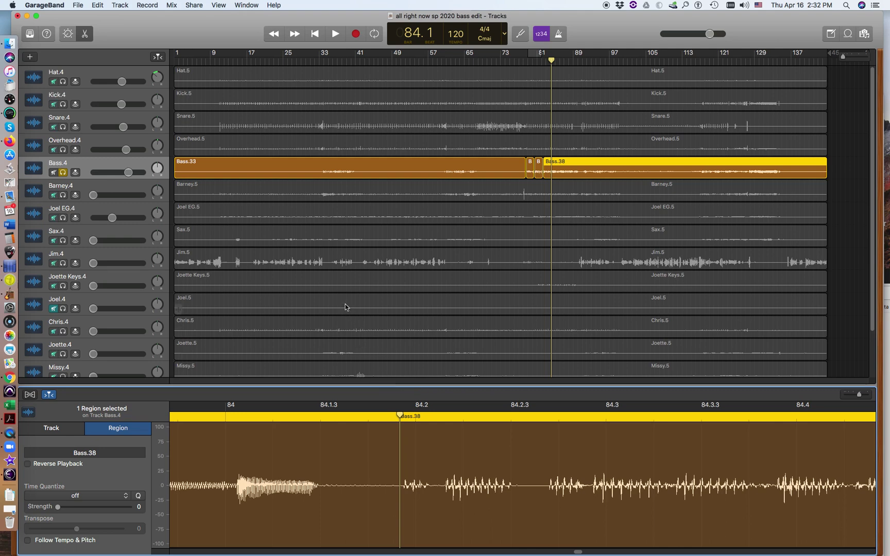
key("super+t")
Play on to the following phrase and split the Bass.40 region just before its first note at bar 86, beat 1
key("space")
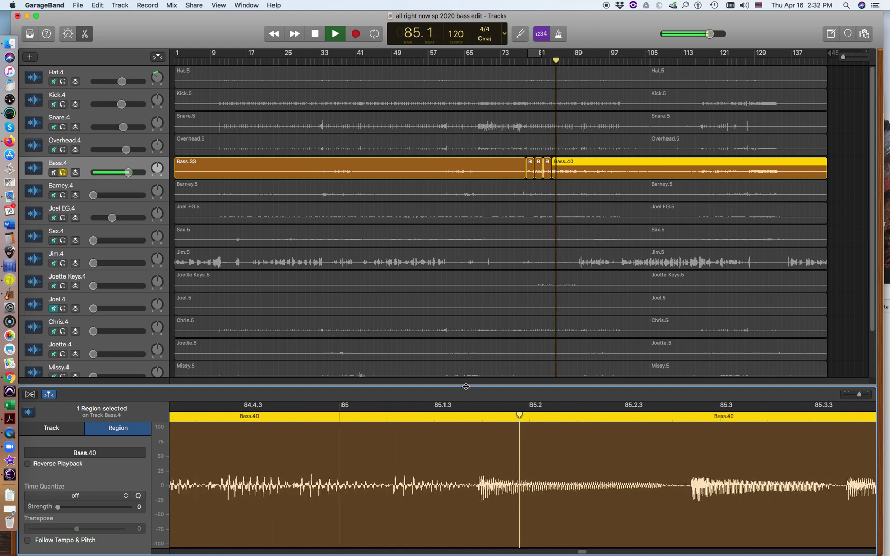
key("space")
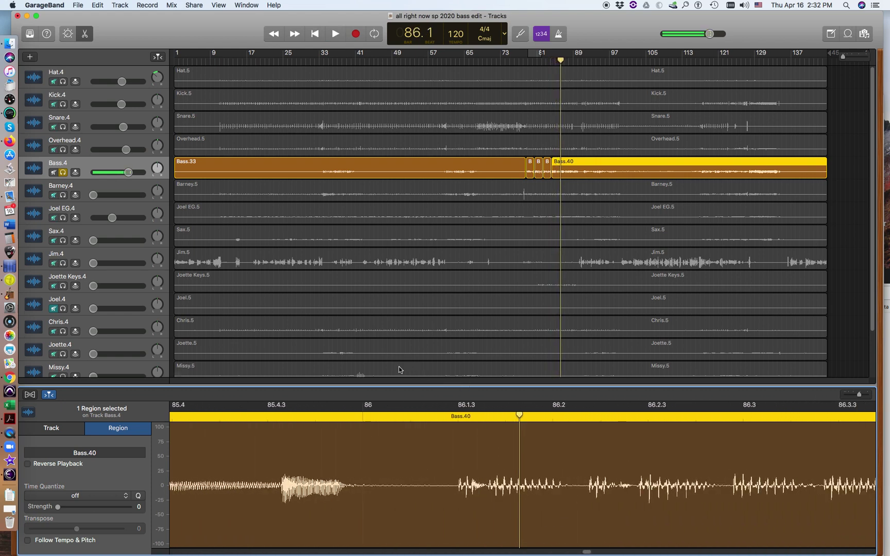
left_click_drag(522, 419, 455, 430)
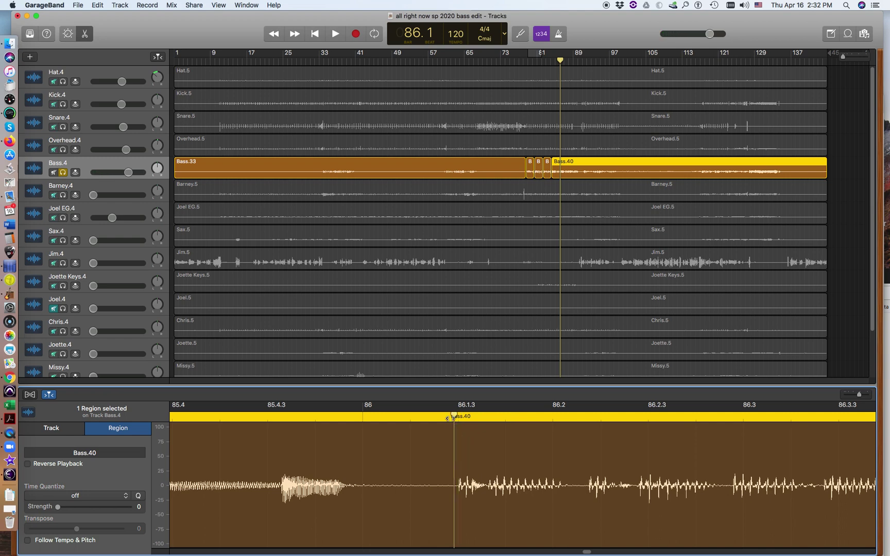
key("super+t")
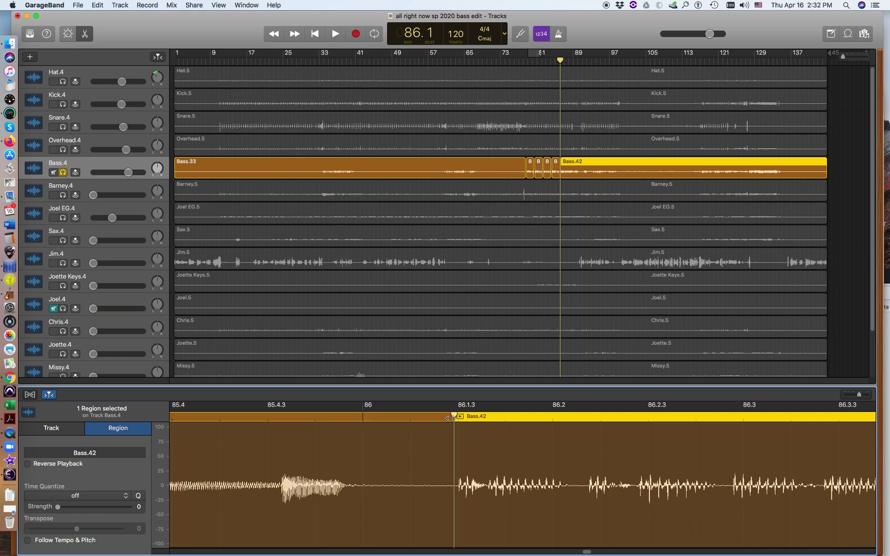
Play on and split the Bass.42 region in the gap at bar 87, beat 4, just before bar 88
key("space")
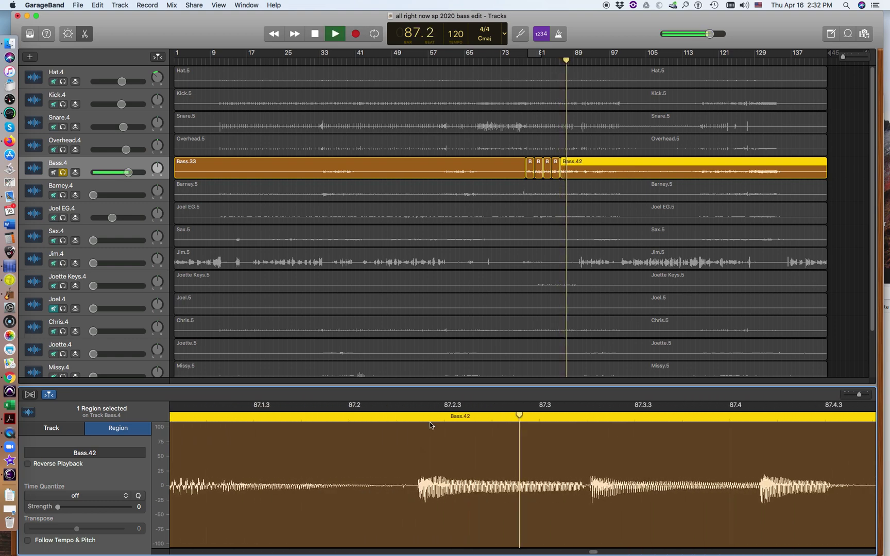
key("space")
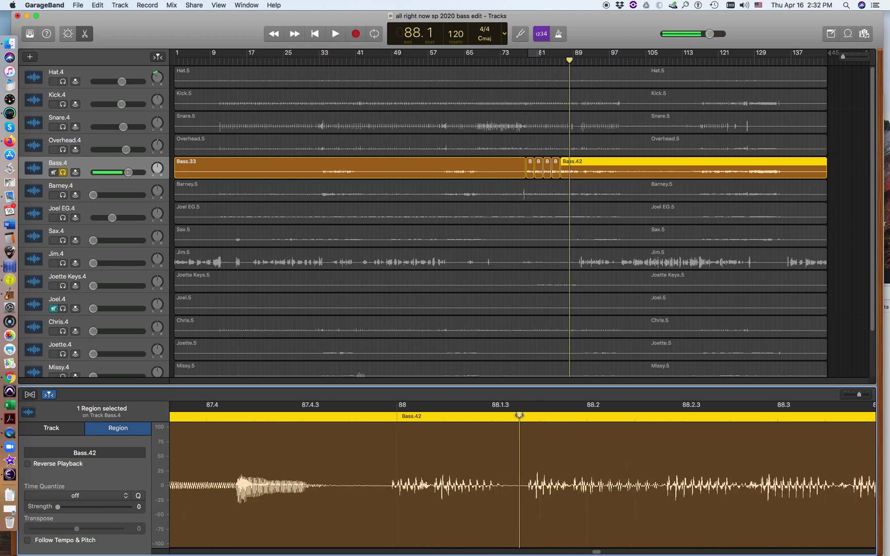
left_click_drag(397, 421, 386, 423)
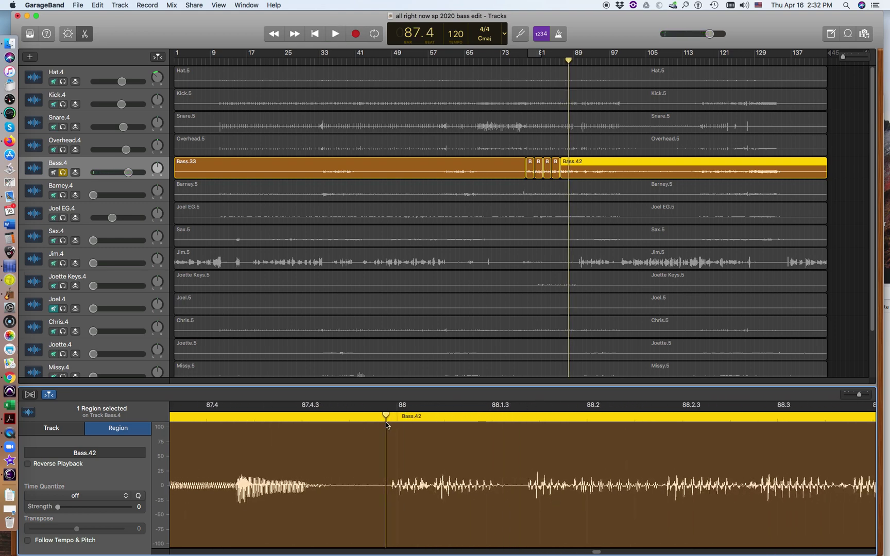
key("super+t")
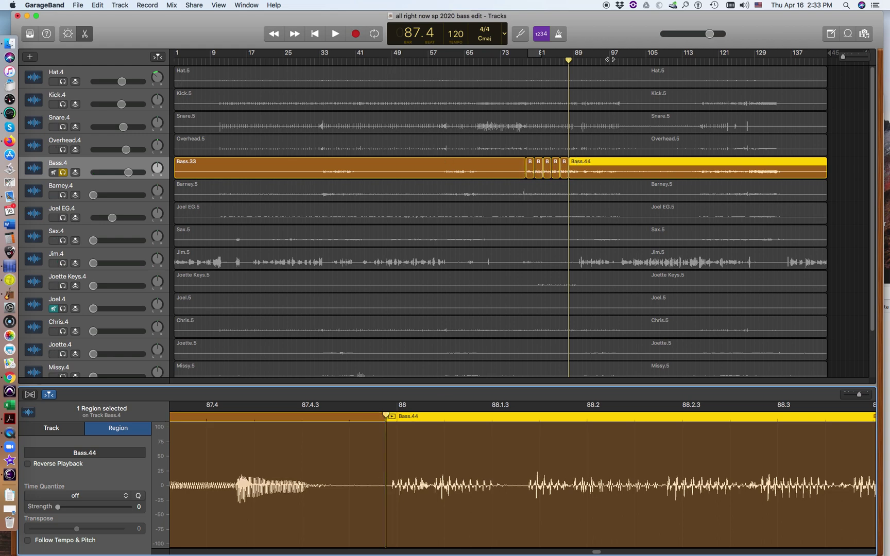
Play the split bass phrases twice from about bar 84 to bar 90 to compare how they sound
left_click(554, 61)
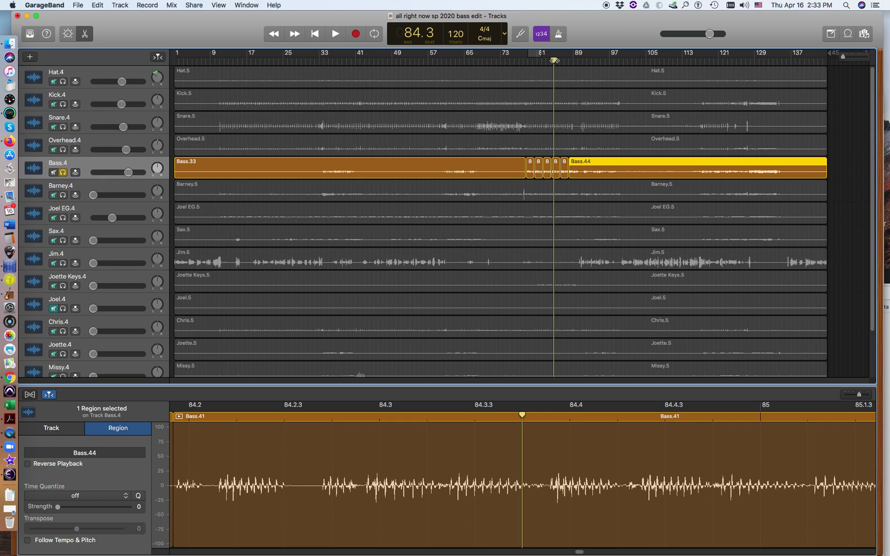
key("space")
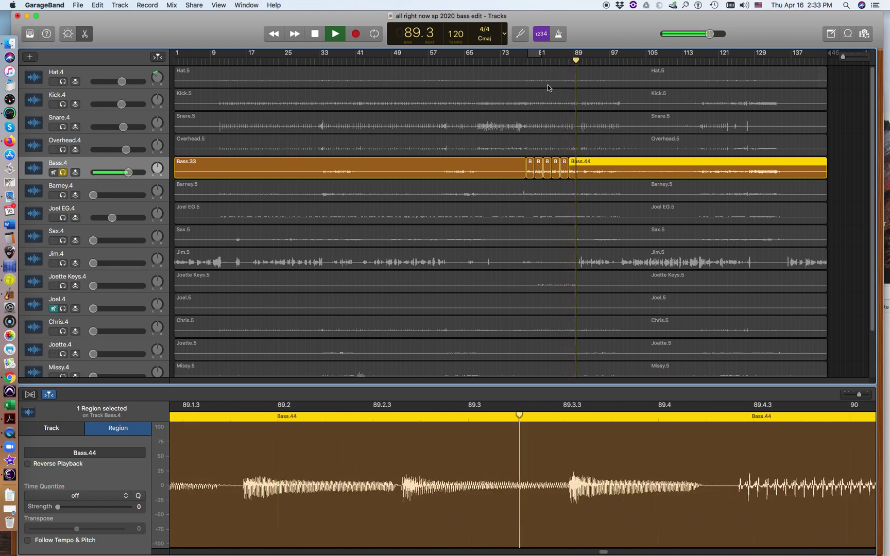
key("space")
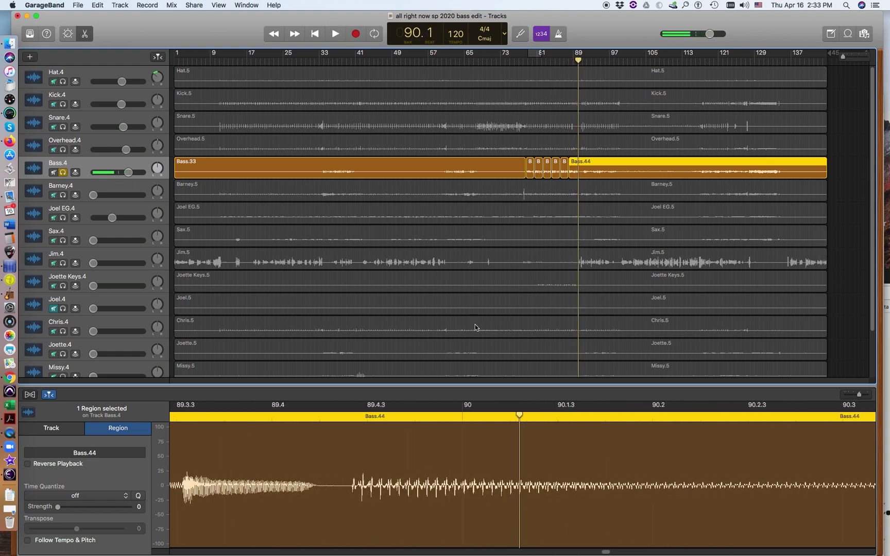
left_click_drag(519, 415, 139, 408)
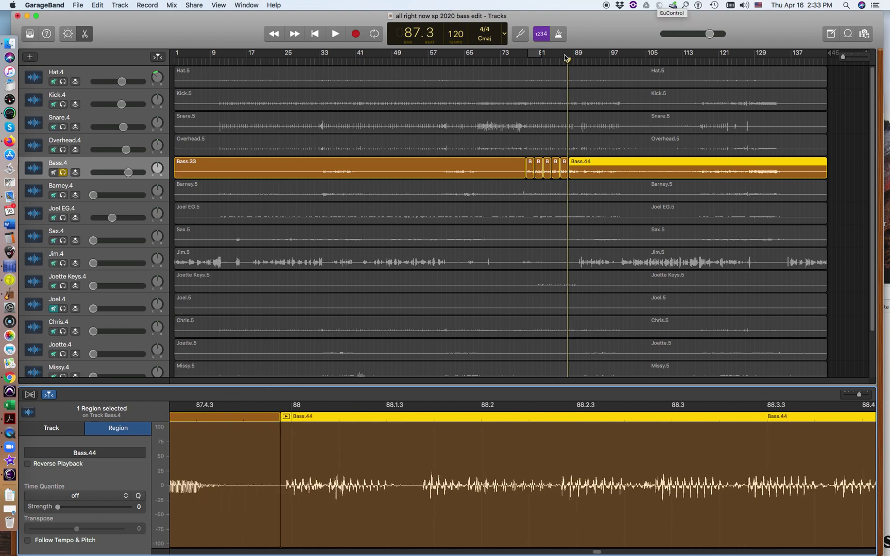
left_click_drag(568, 61, 556, 63)
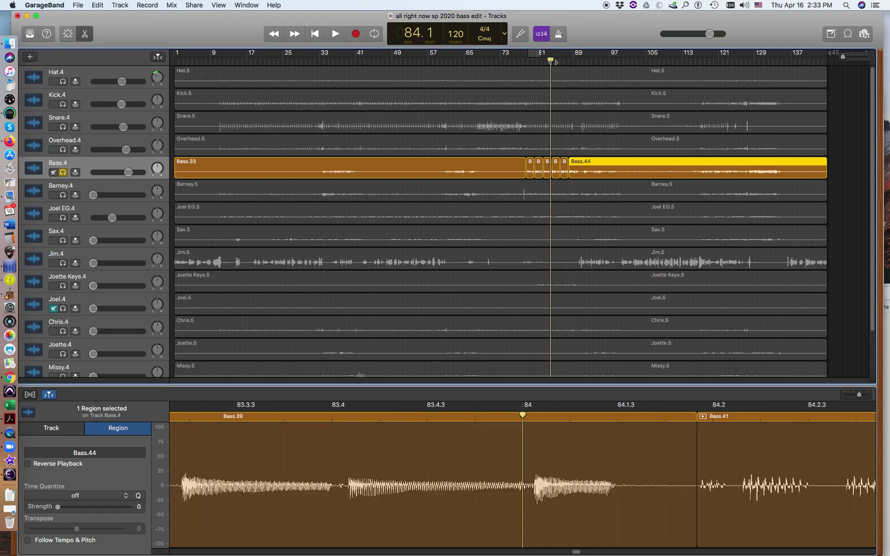
key("space")
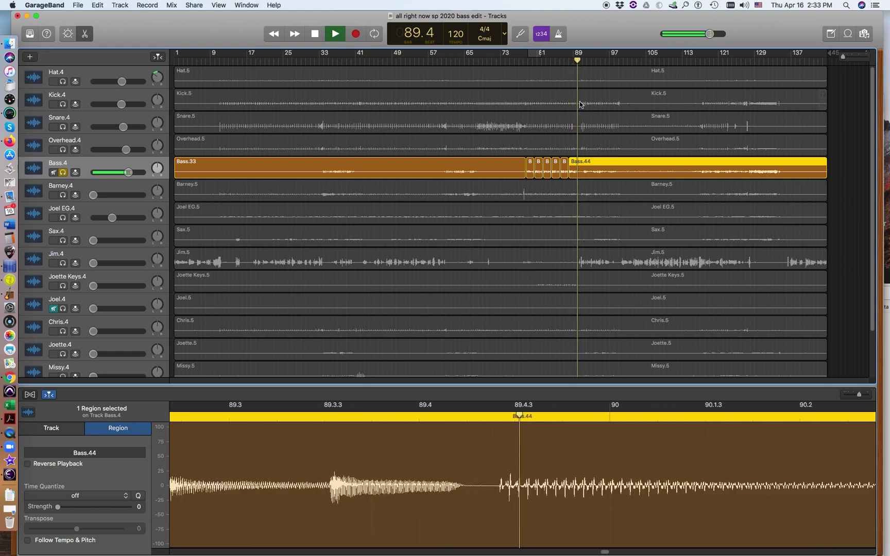
key("space")
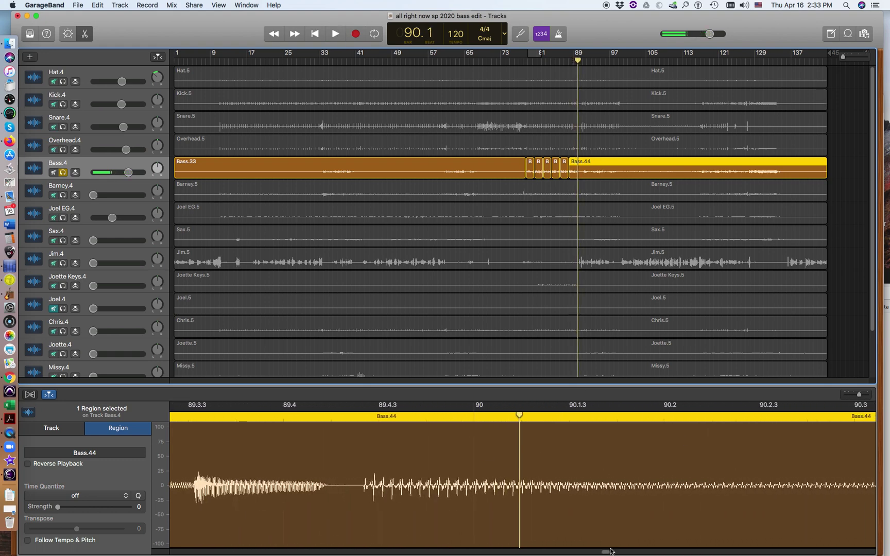
Replay the first bass phrases from bar 77 to bar 82 to judge the playing
left_click_drag(605, 553, 486, 552)
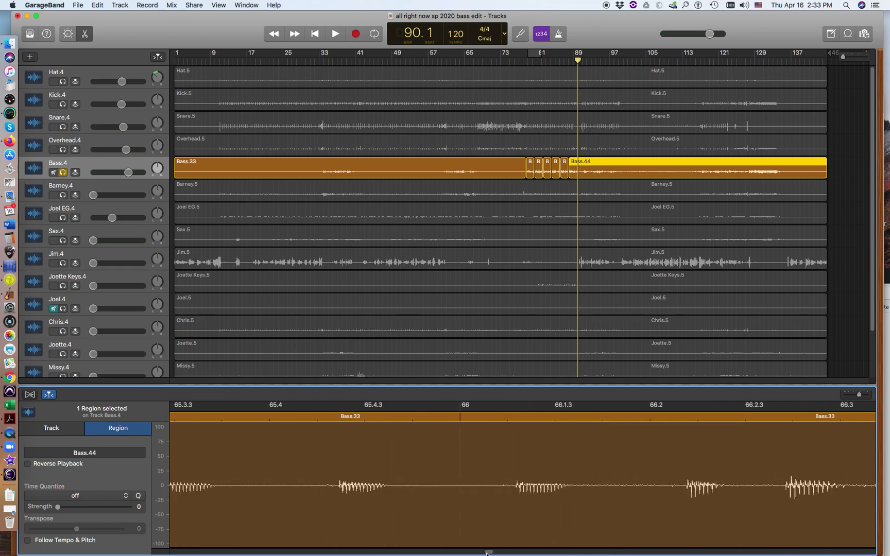
left_click_drag(578, 59, 518, 65)
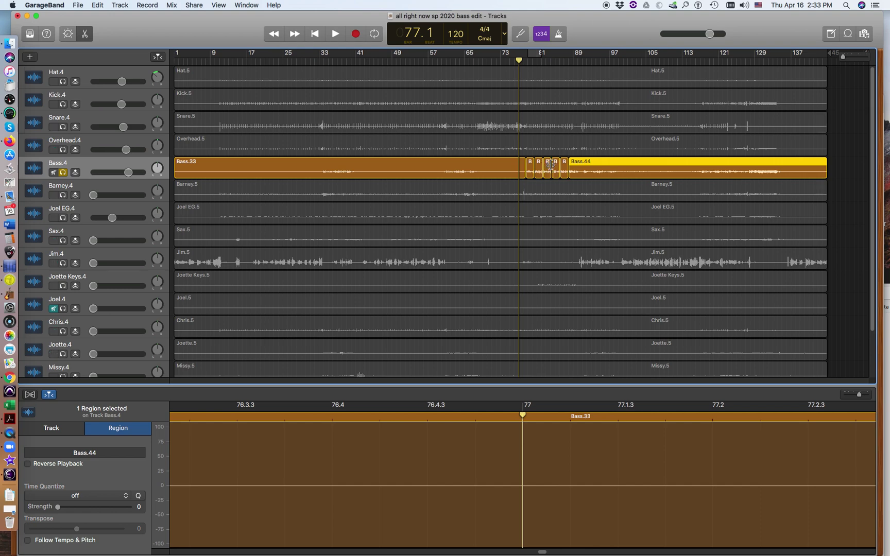
key("space")
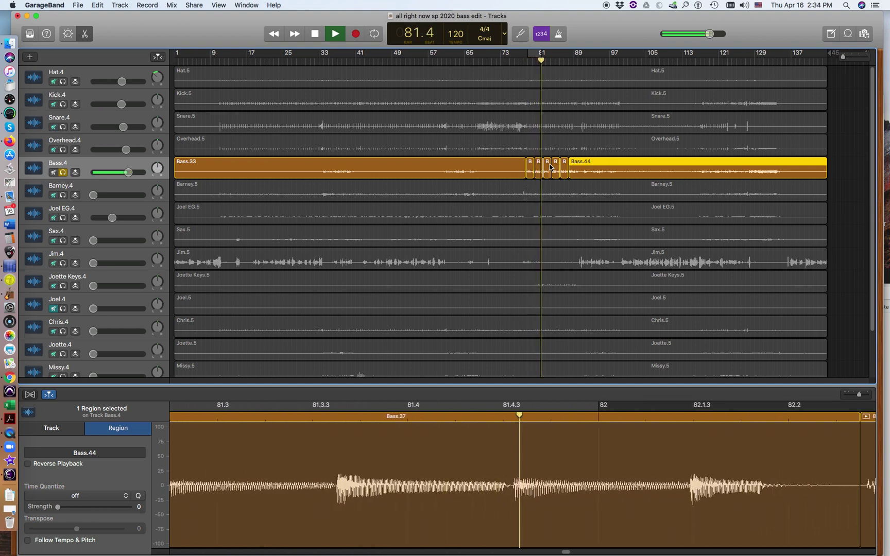
key("space")
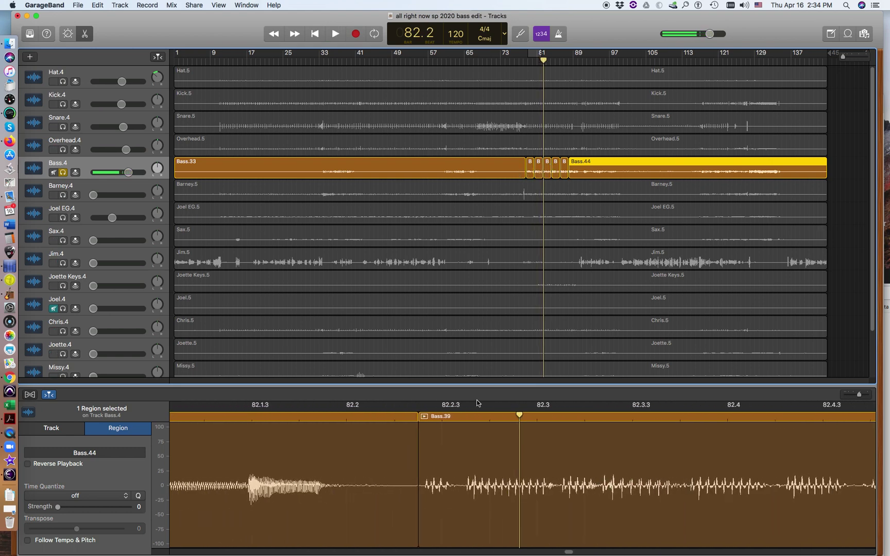
Select the Bass.39 region in the editor and copy it
left_click(598, 434)
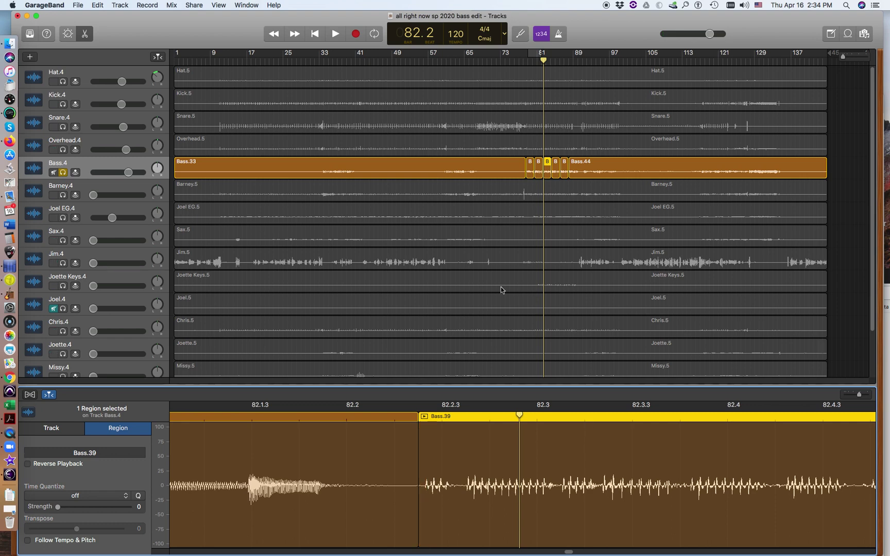
left_click(97, 7)
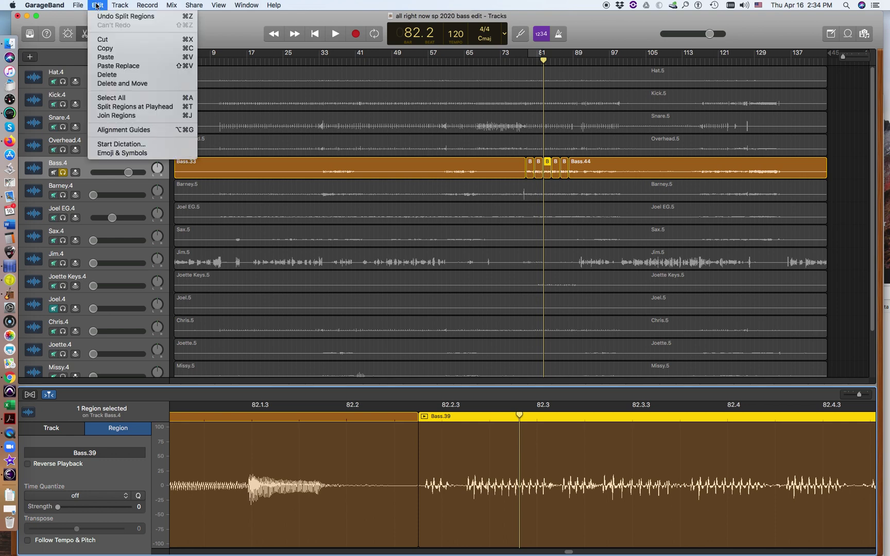
left_click(124, 50)
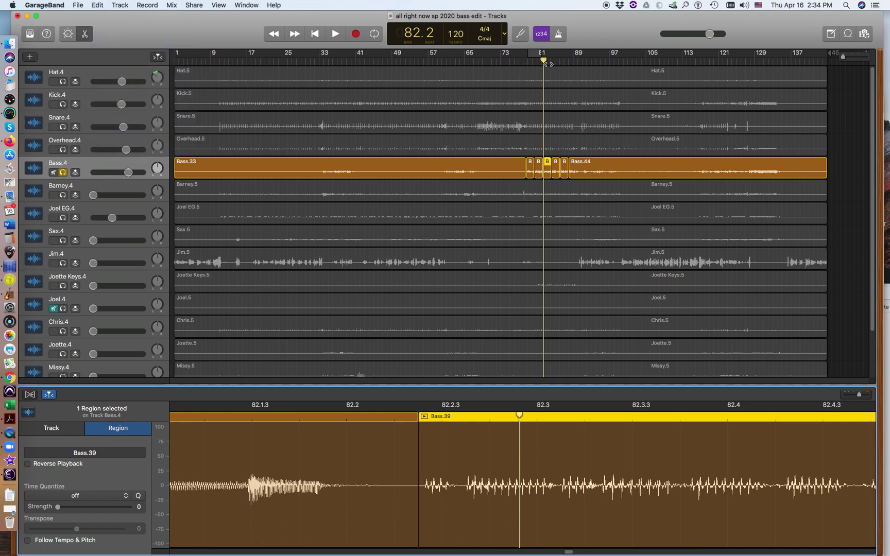
Play on from bar 77 and paste the copied phrase over the Bass.35 region, starting at bar 78, beat 3
left_click_drag(543, 59, 519, 63)
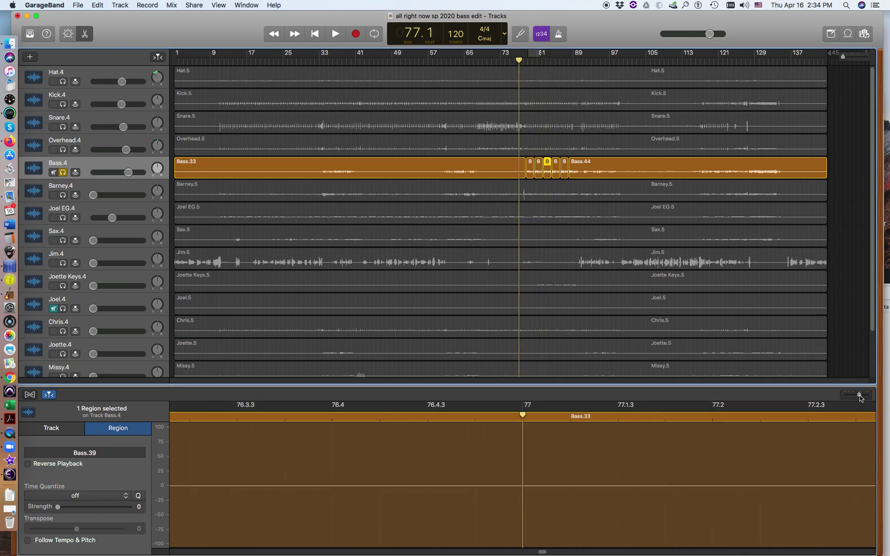
left_click_drag(860, 398, 853, 397)
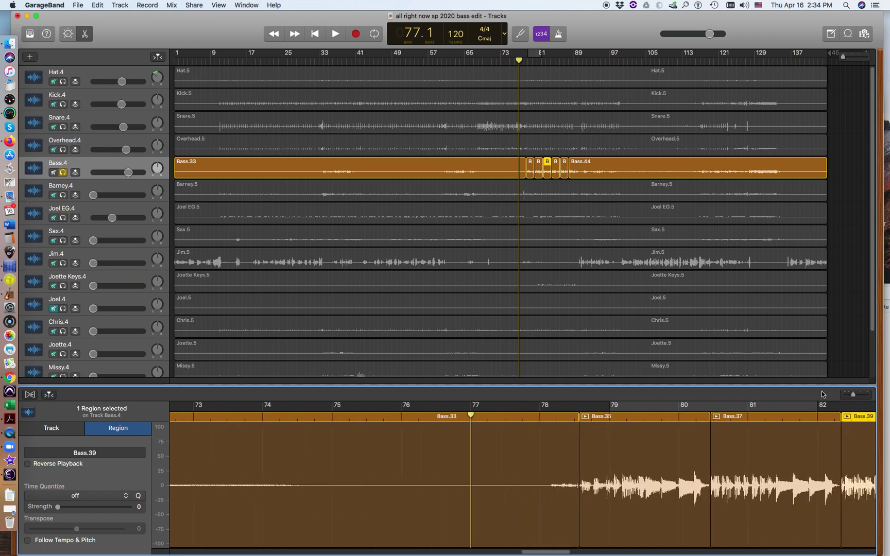
key("space")
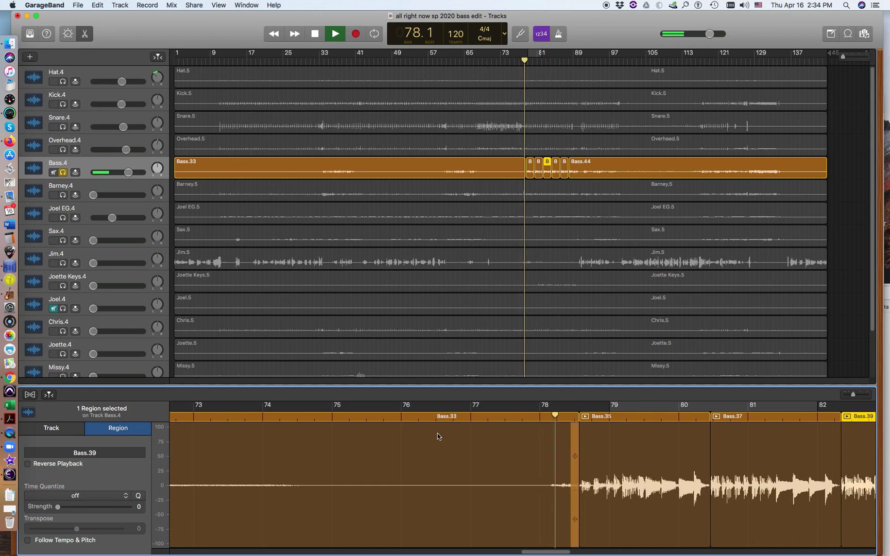
key("space")
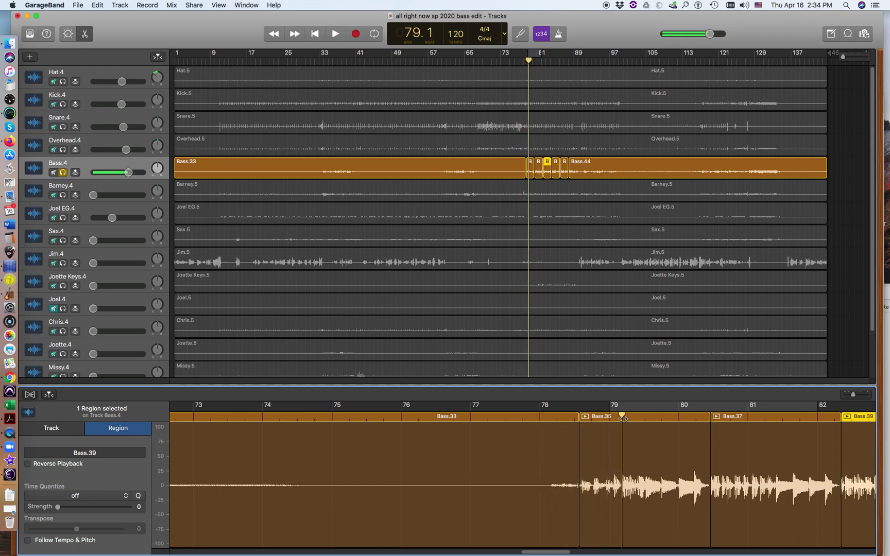
left_click_drag(625, 415, 578, 415)
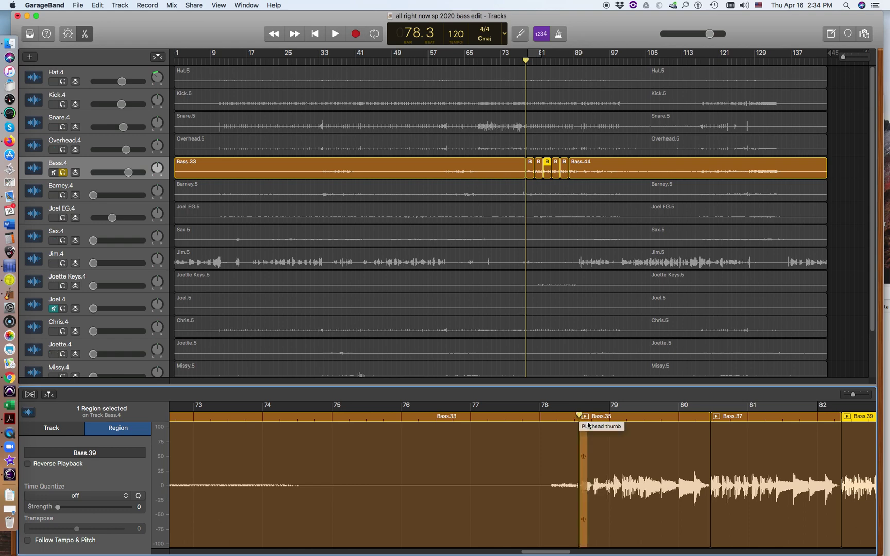
left_click(98, 5)
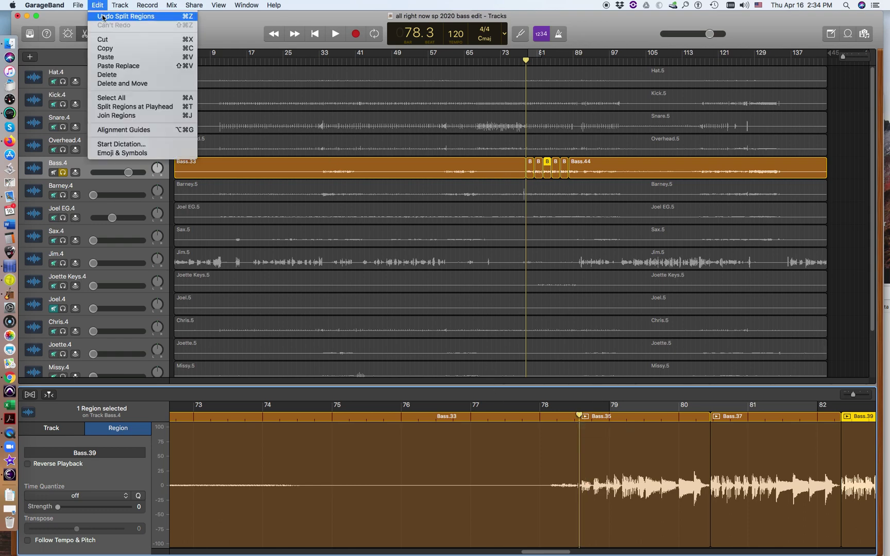
left_click(127, 61)
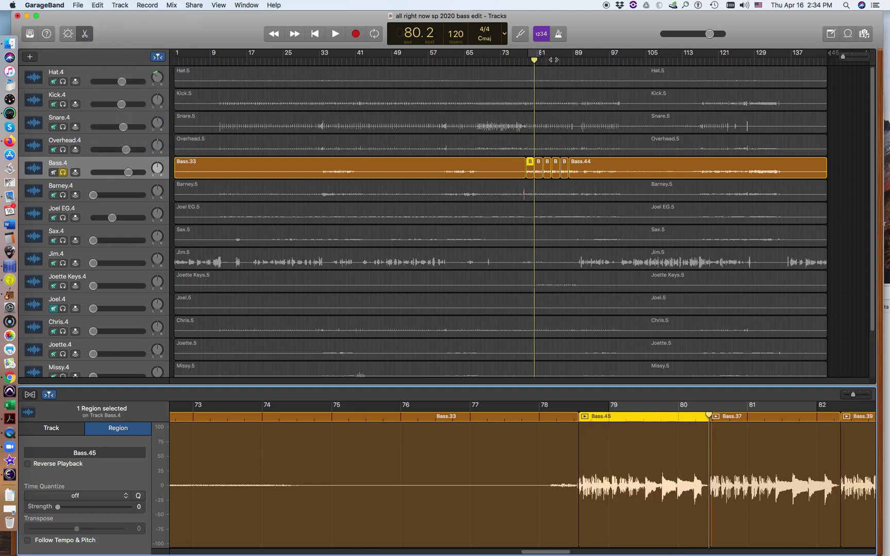
Play the bass from bar 78 to bar 82 to check the pasted first phrase, and briefly replay its start
left_click_drag(539, 63, 524, 62)
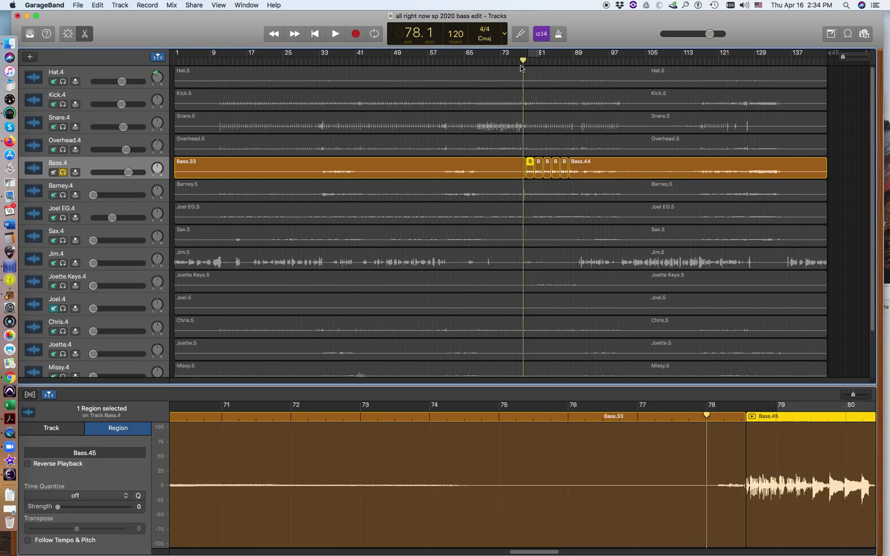
key("space")
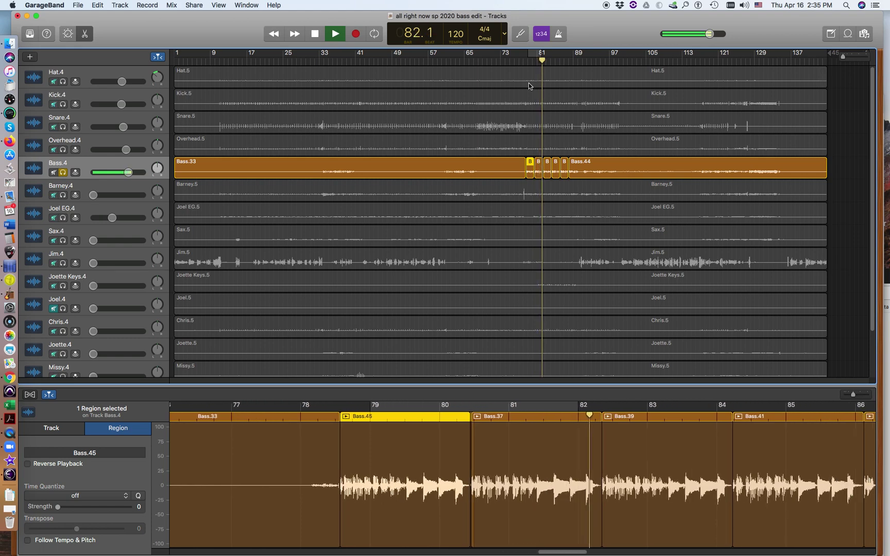
key("space")
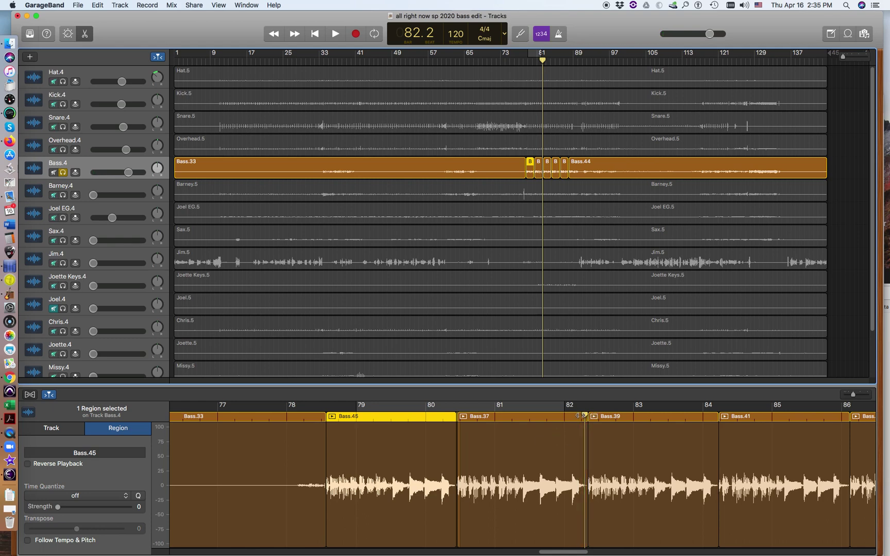
left_click_drag(584, 415, 299, 414)
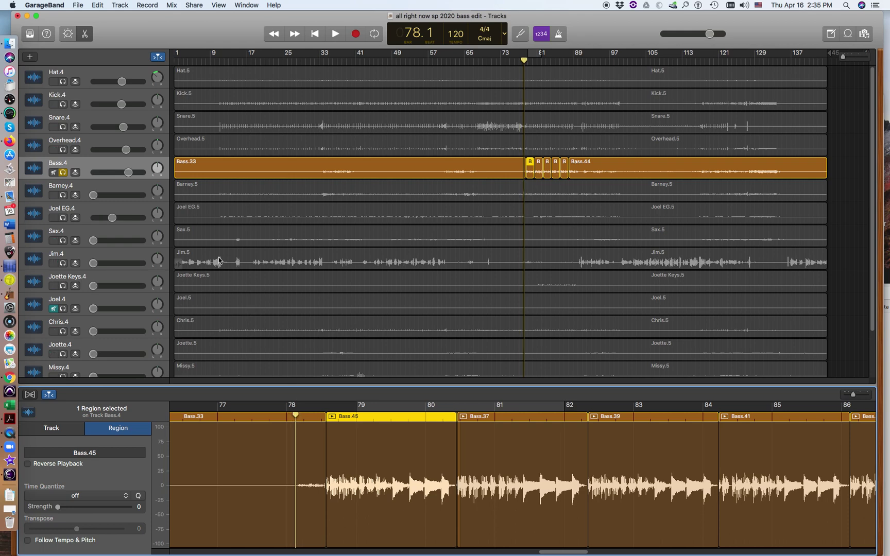
mouse_move(45, 152)
key("space")
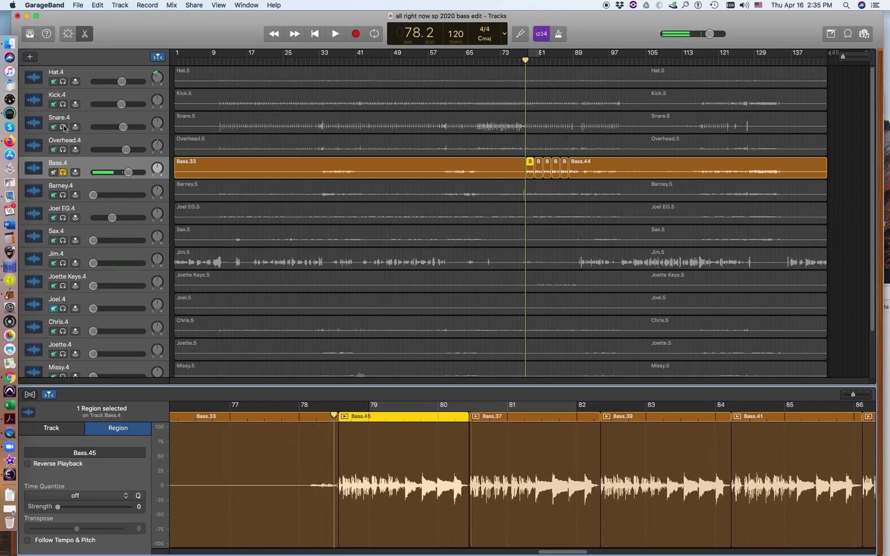
Solo the Hat.4, Kick.4, Snare.4 and Overhead.4 tracks with the bass and play from about bar 76 to bar 86
left_click_drag(64, 82, 65, 150)
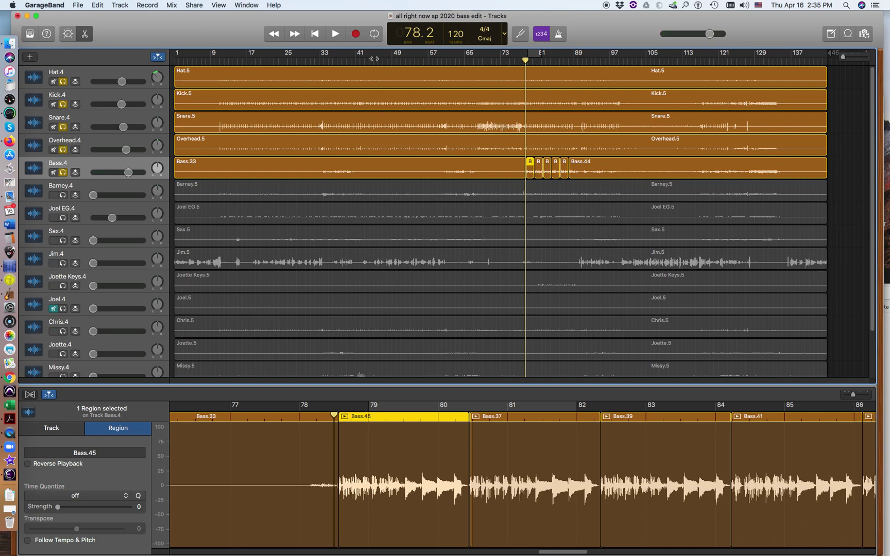
left_click(516, 59)
key("space")
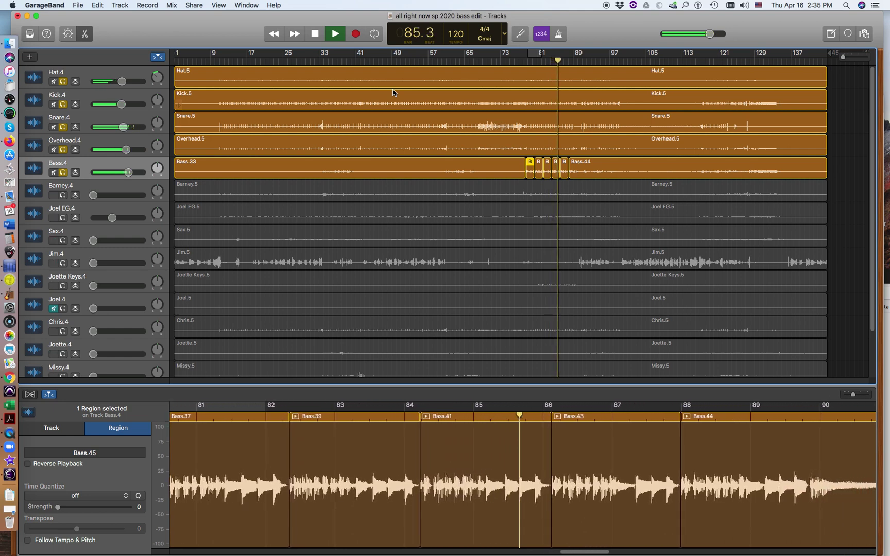
key("space")
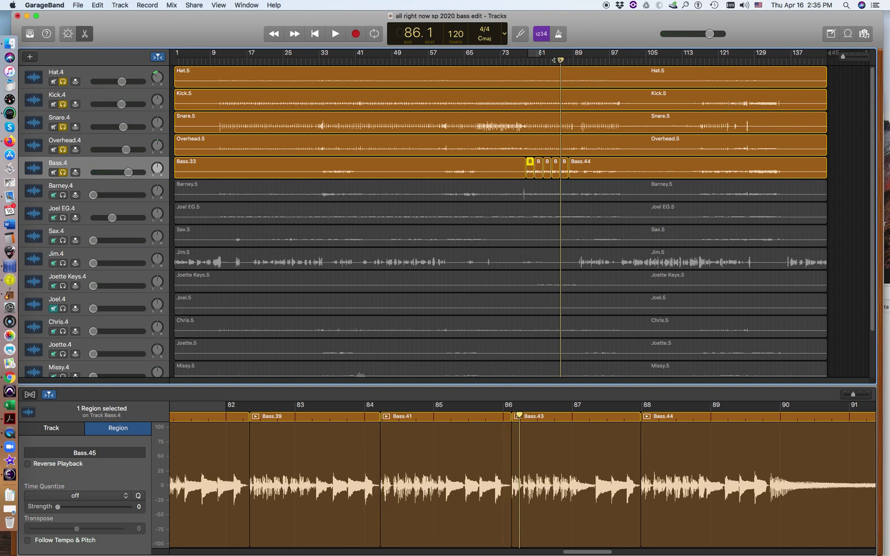
Select the Bass.39 region and paste the copied phrase over the Bass.41 region, starting at bar 84, beat 2
left_click_drag(559, 60, 555, 62)
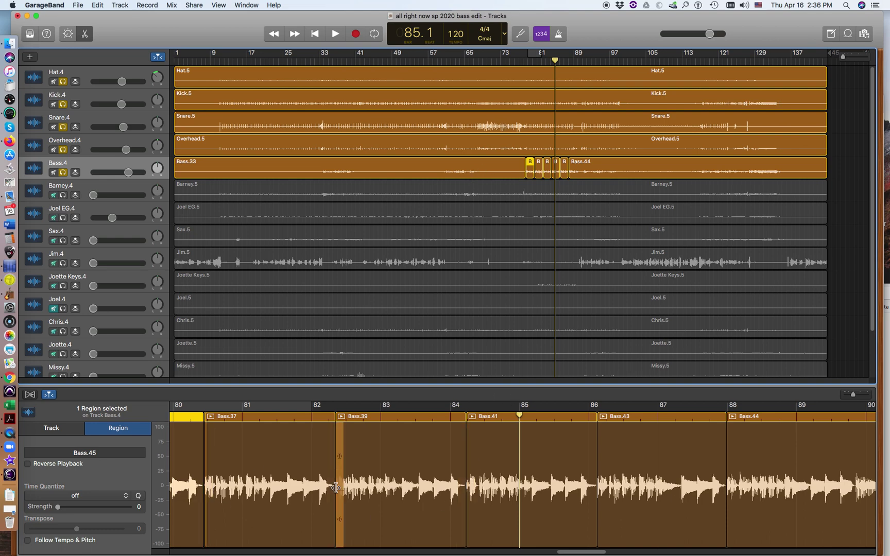
scroll(336, 489, "left", 5)
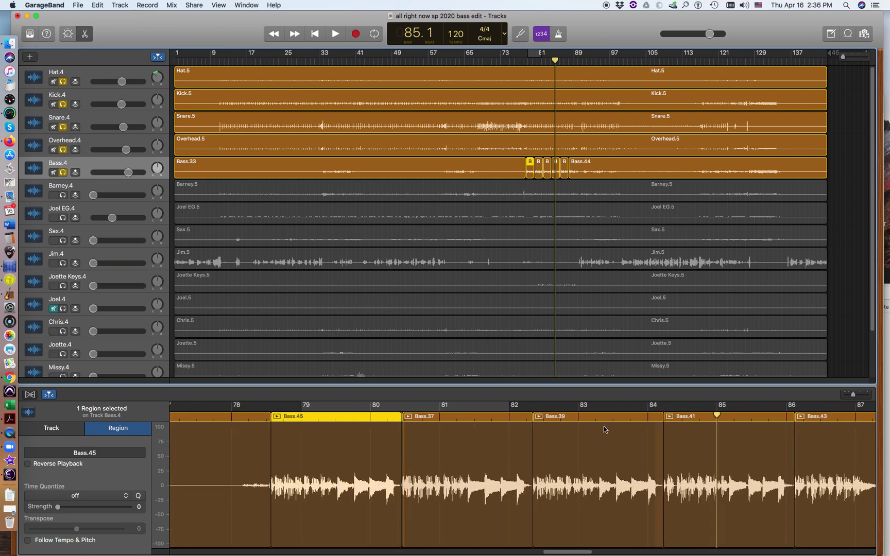
left_click(604, 427)
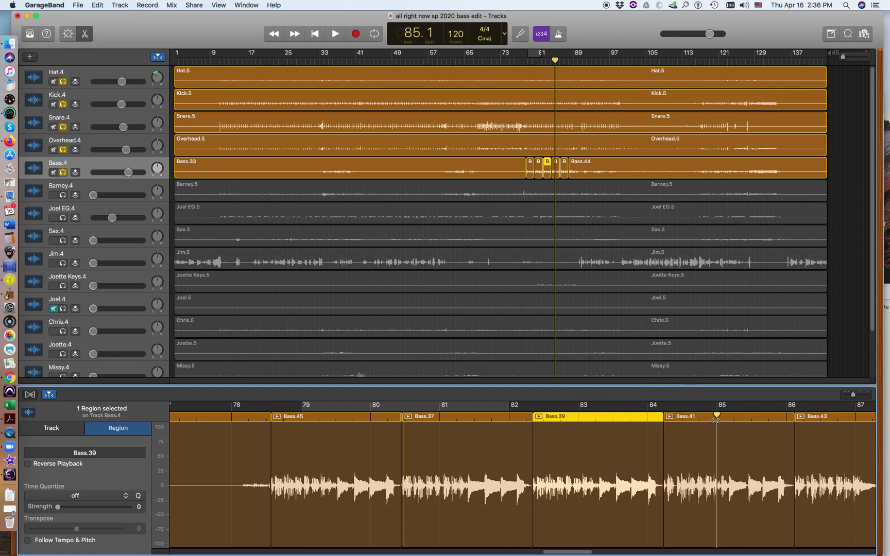
left_click_drag(716, 417, 661, 422)
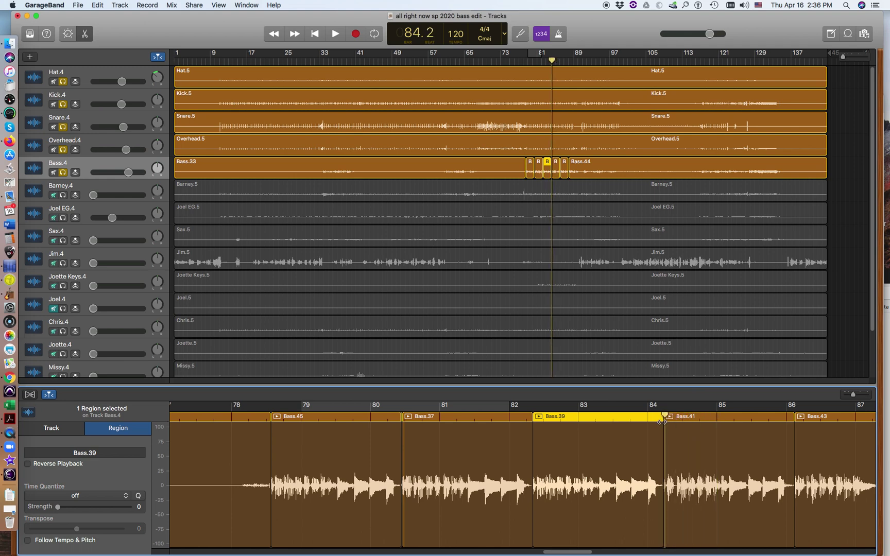
left_click(96, 6)
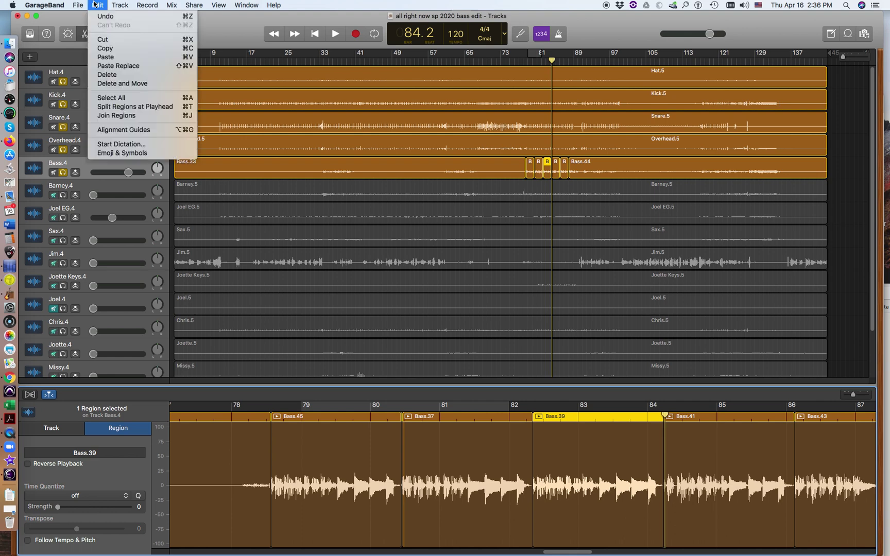
left_click(135, 60)
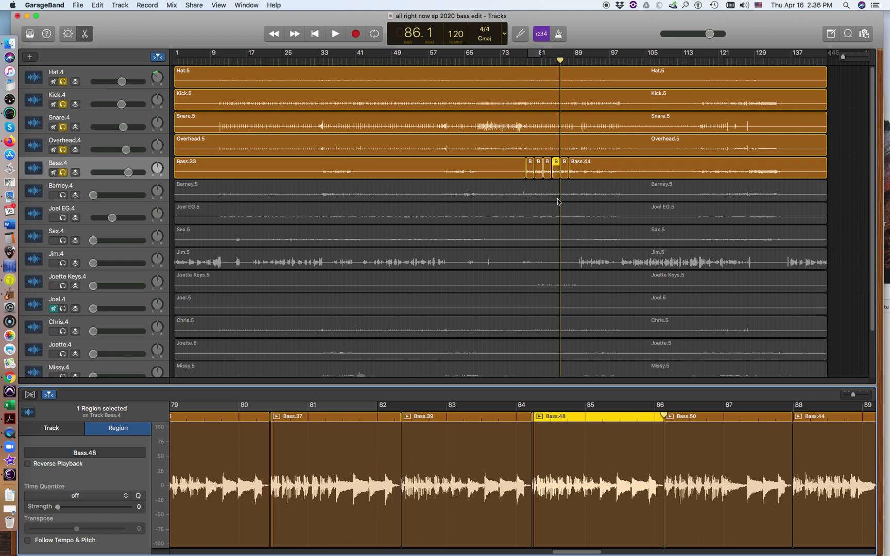
Play the drums and bass from bar 72, beat 4 to bar 87, beat 4 to check the replaced phrase
left_click(500, 59)
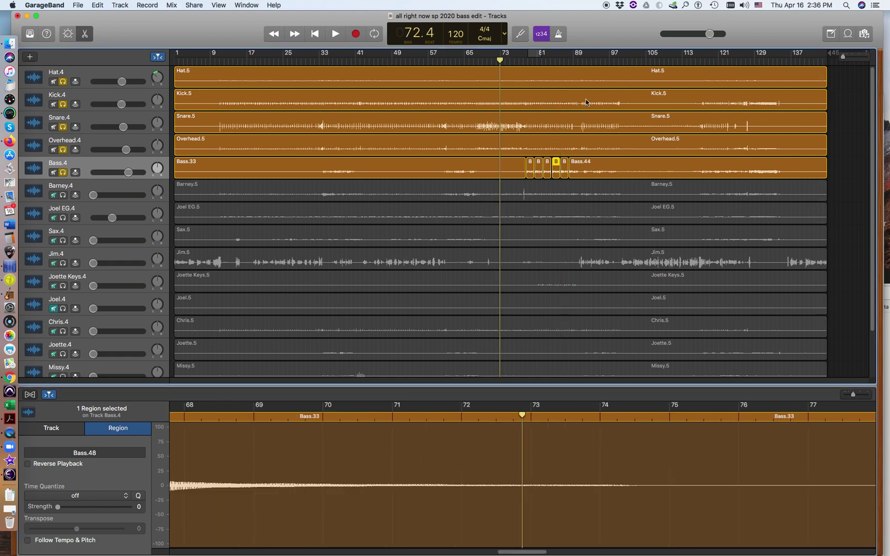
key("space")
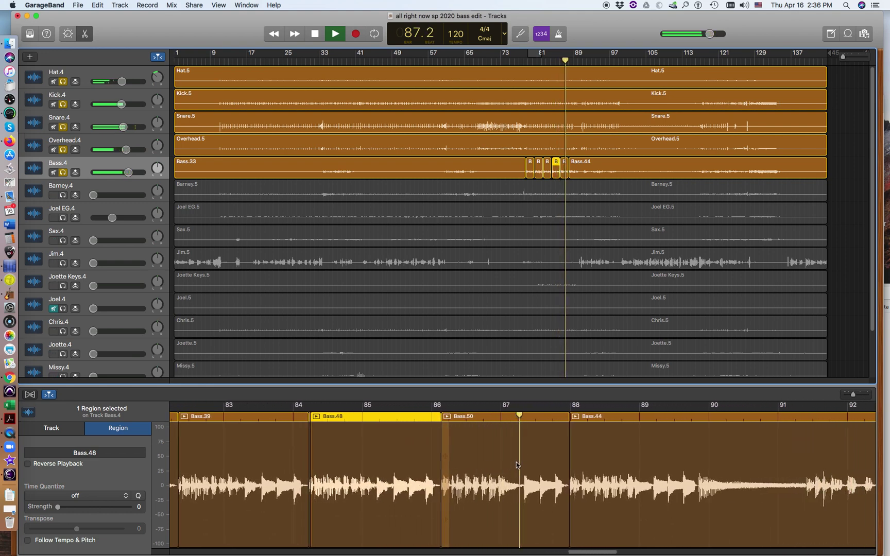
key("space")
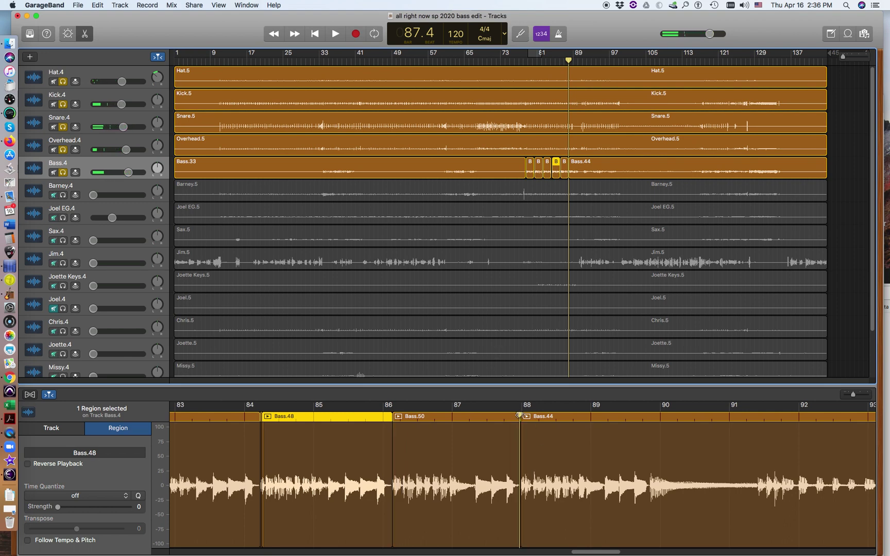
Paste the copied phrase over the Bass.50 region, starting at bar 86, beat 1
left_click_drag(519, 416, 392, 416)
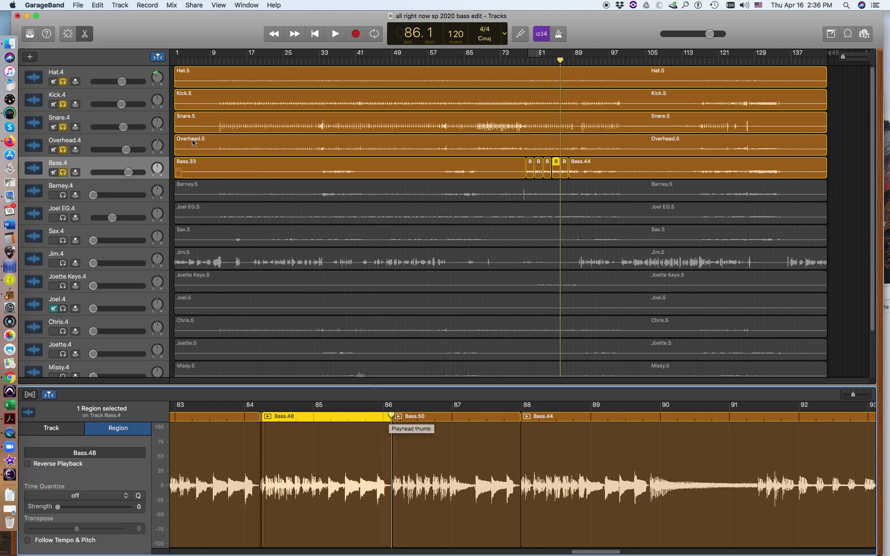
left_click(97, 6)
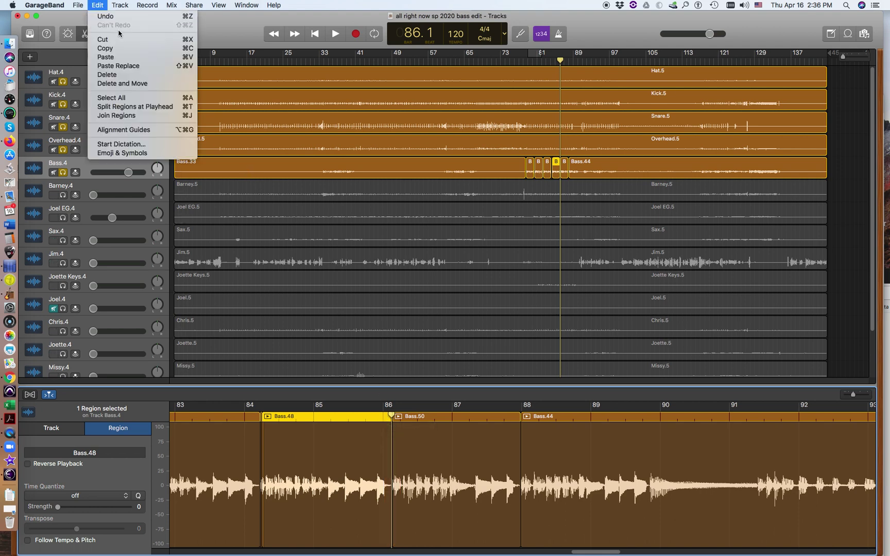
left_click(133, 58)
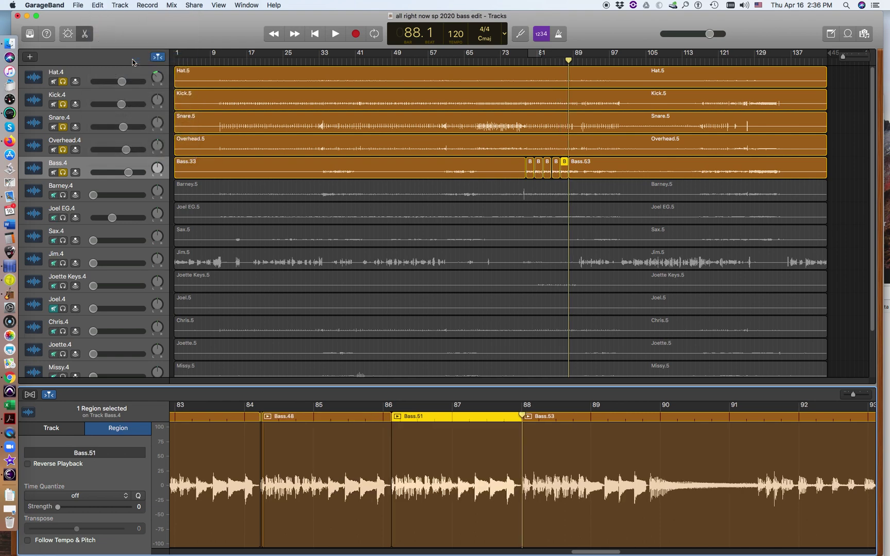
Play the drums and bass from about bar 81 to bar 89, beat 4, and replay the passage from bar 87, beat 4
left_click(378, 60)
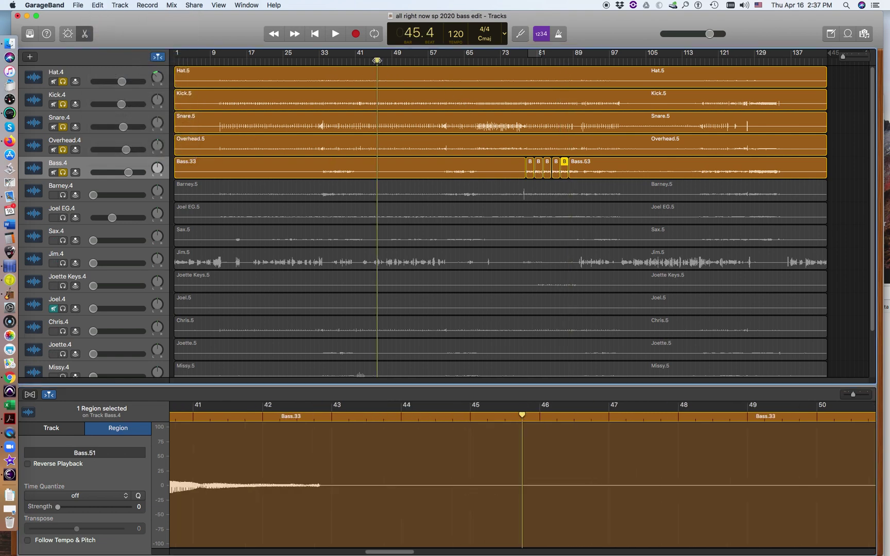
left_click_drag(380, 59, 539, 58)
key("space")
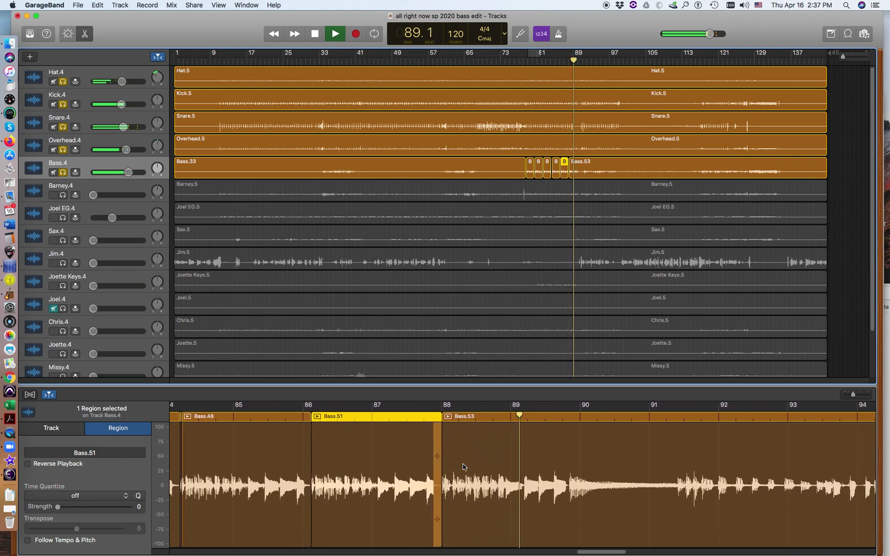
key("space")
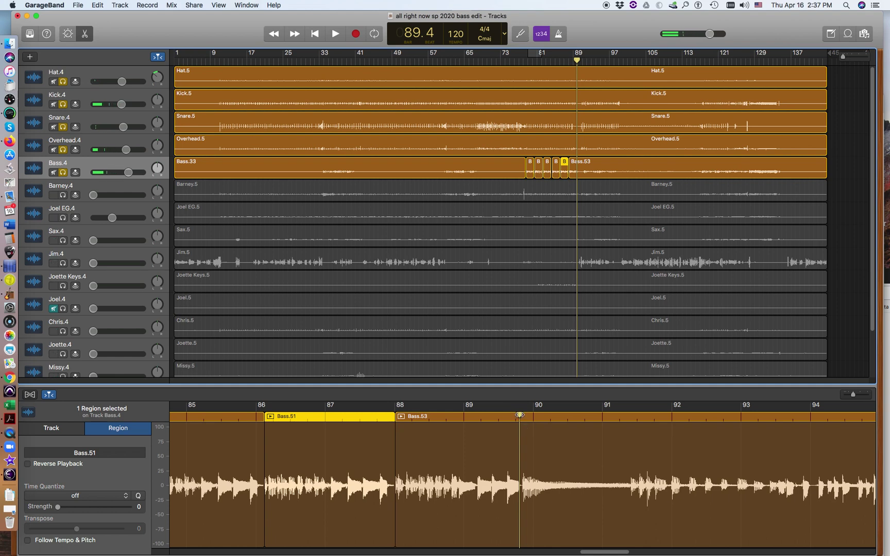
left_click_drag(520, 415, 377, 417)
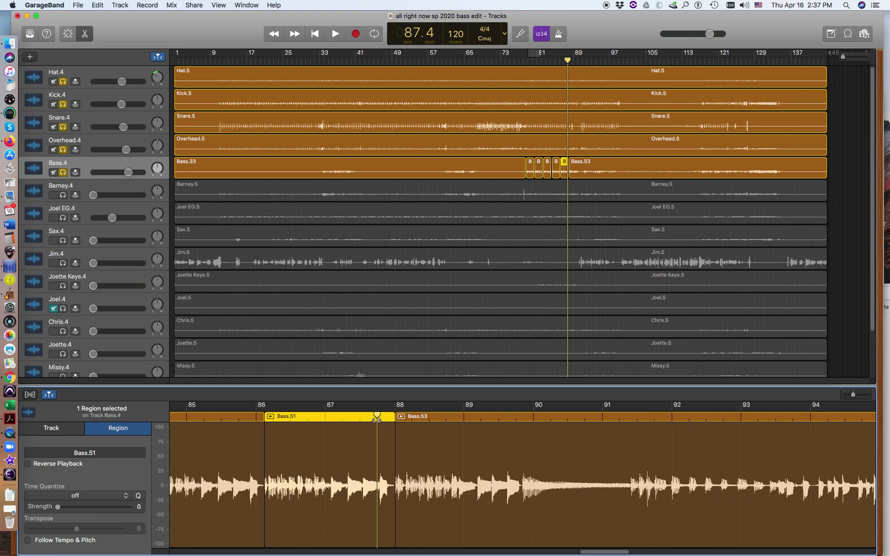
key("space")
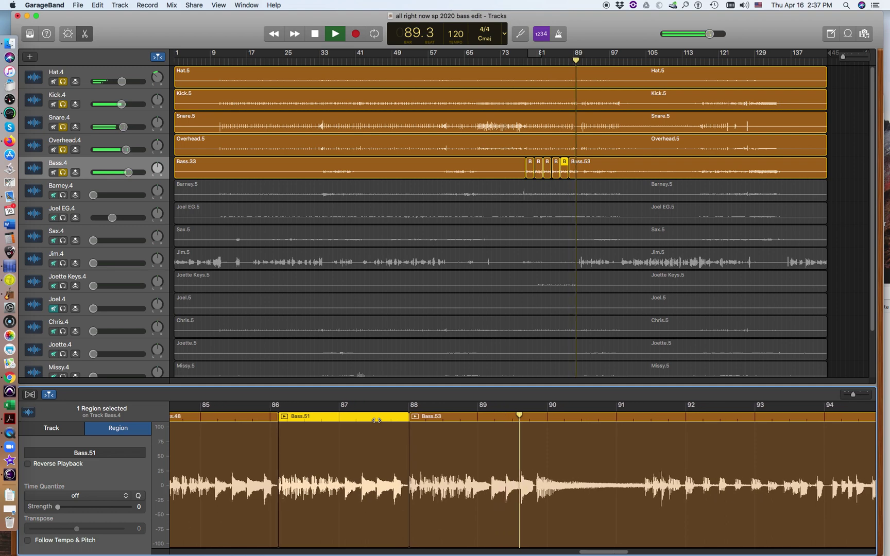
key("space")
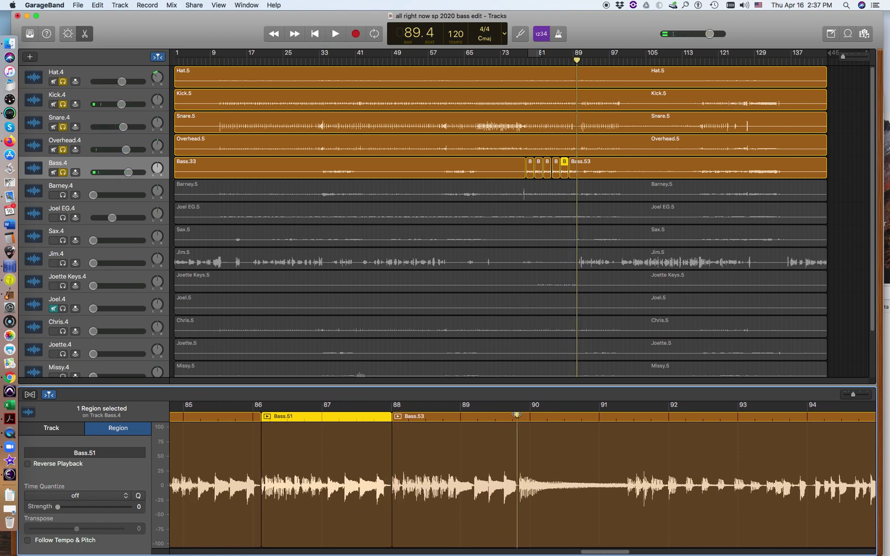
Play the Bass.51 phrase with the drums from bar 86, beat 2 to bar 87, beat 4, viewing its waveform enlarged
left_click_drag(519, 415, 281, 419)
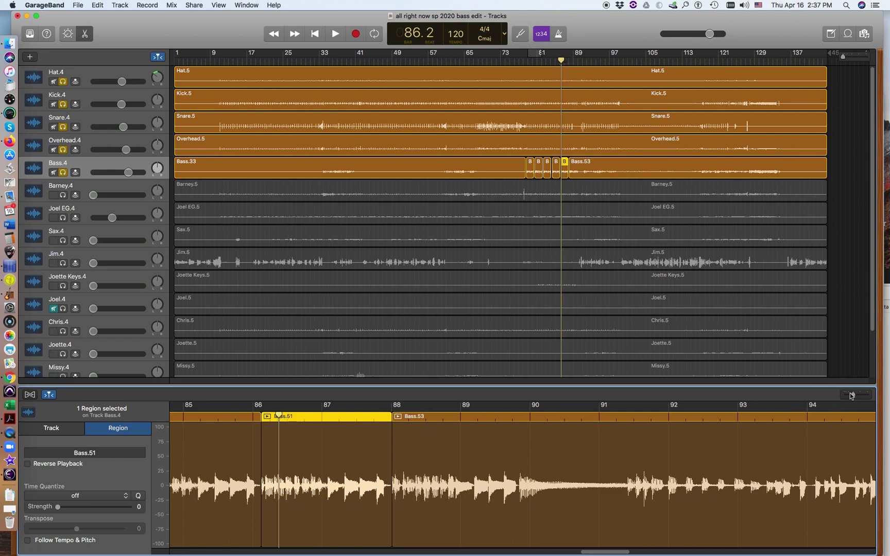
left_click_drag(854, 396, 855, 413)
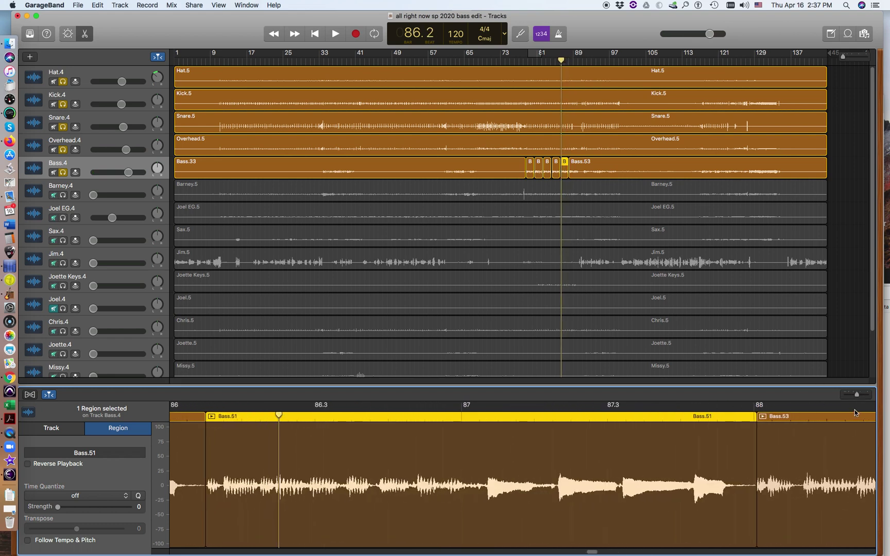
key("space")
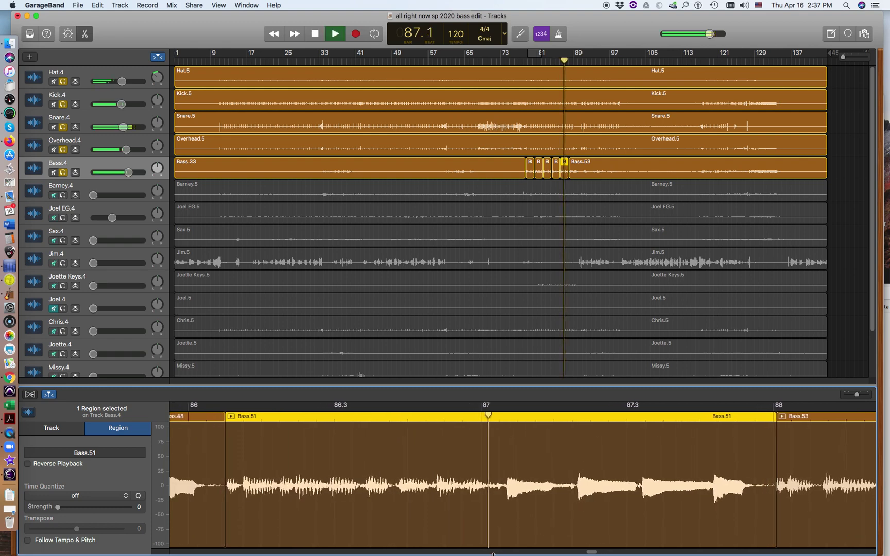
key("space")
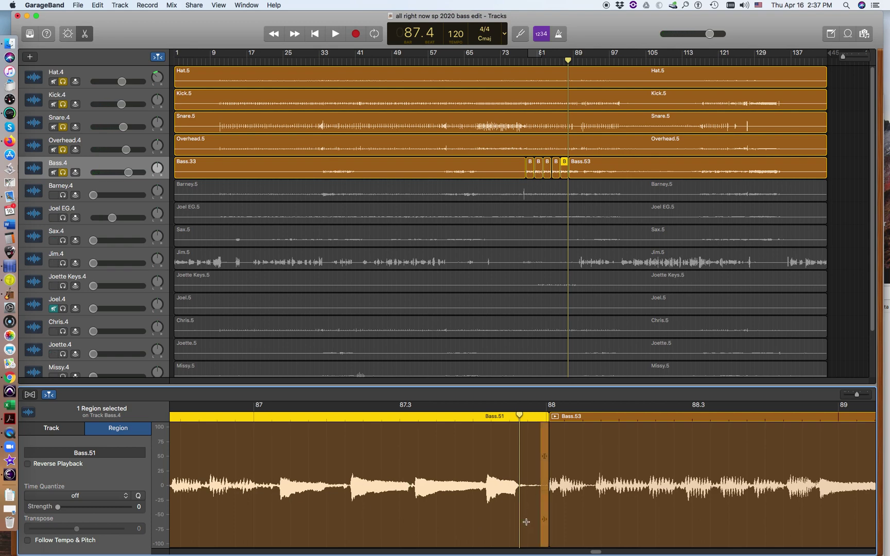
Copy the last four notes of the Bass.51 region, from 87.1.2.81 to 87.4.4.1
left_click_drag(526, 522, 278, 509)
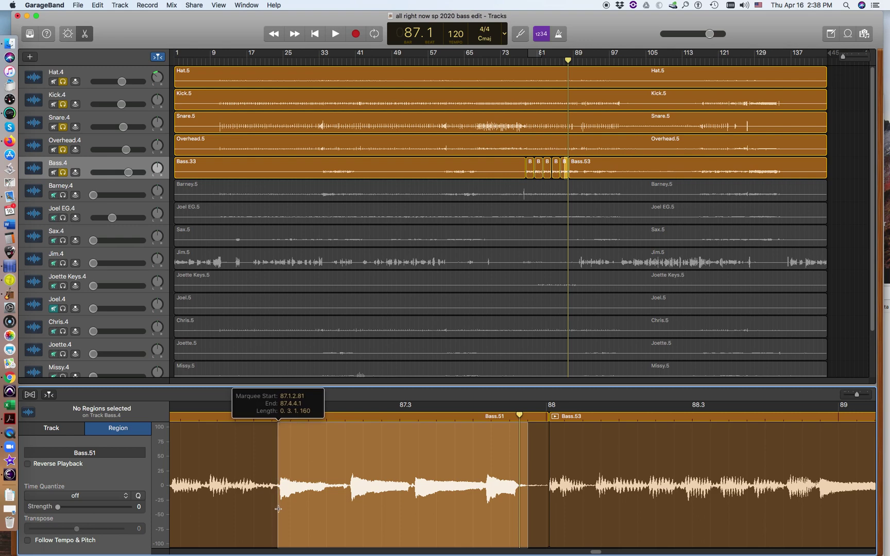
left_click_drag(278, 509, 278, 509)
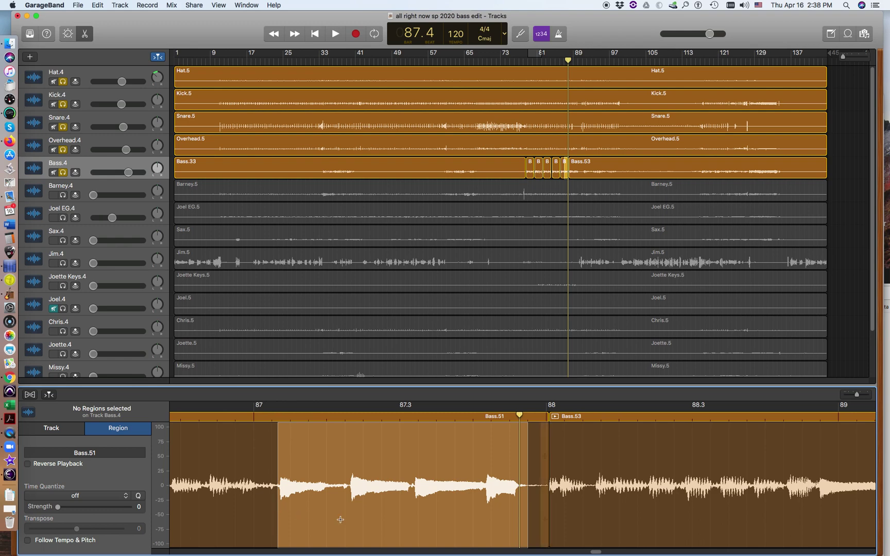
left_click(97, 5)
left_click(117, 48)
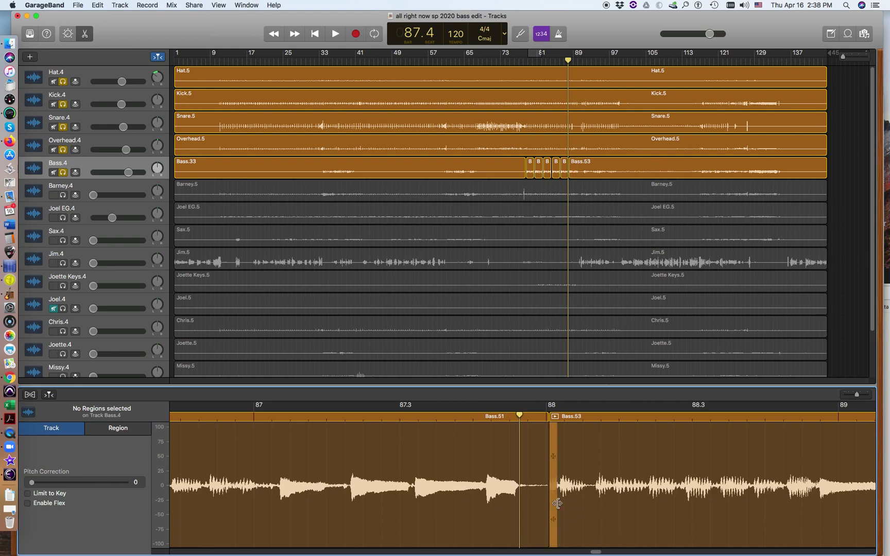
Play the drums and bass on to bar 90, and replay from bar 87 to bar 89, beat 4 to locate the matching notes in Bass.53
key("space")
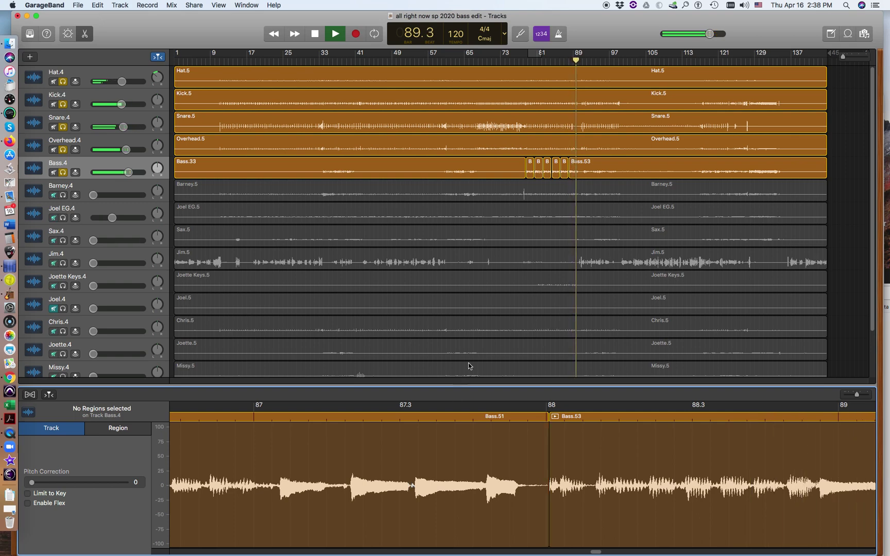
key("space")
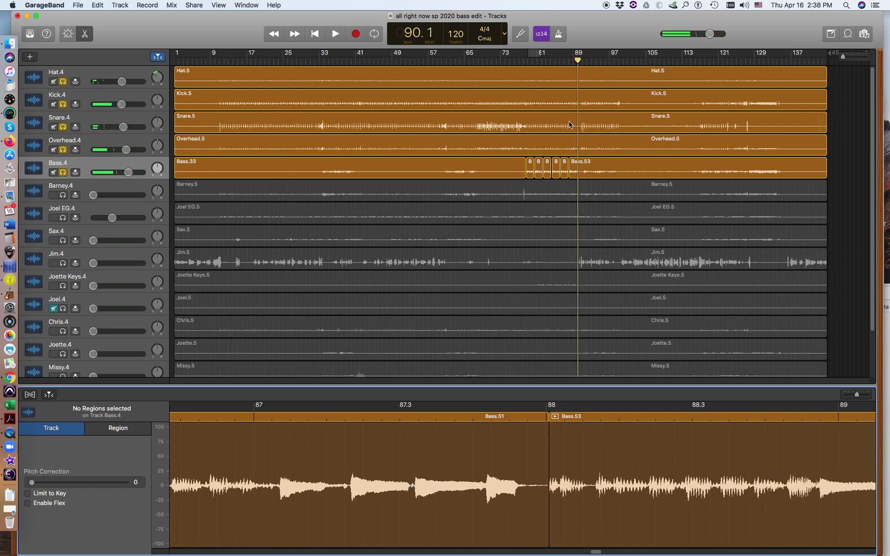
mouse_move(580, 61)
left_mouse_down()
mouse_move(592, 63)
mouse_move(566, 72)
left_mouse_up()
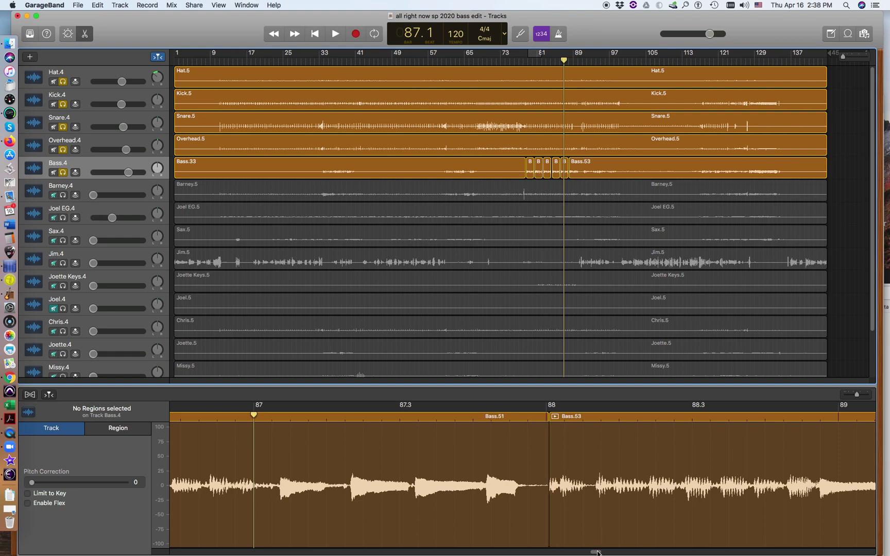
left_click_drag(597, 552, 603, 553)
key("space")
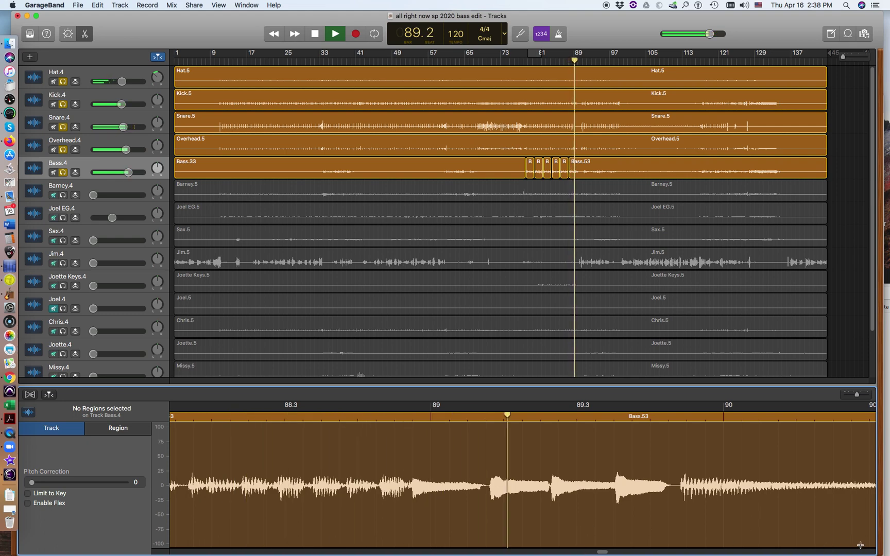
key("space")
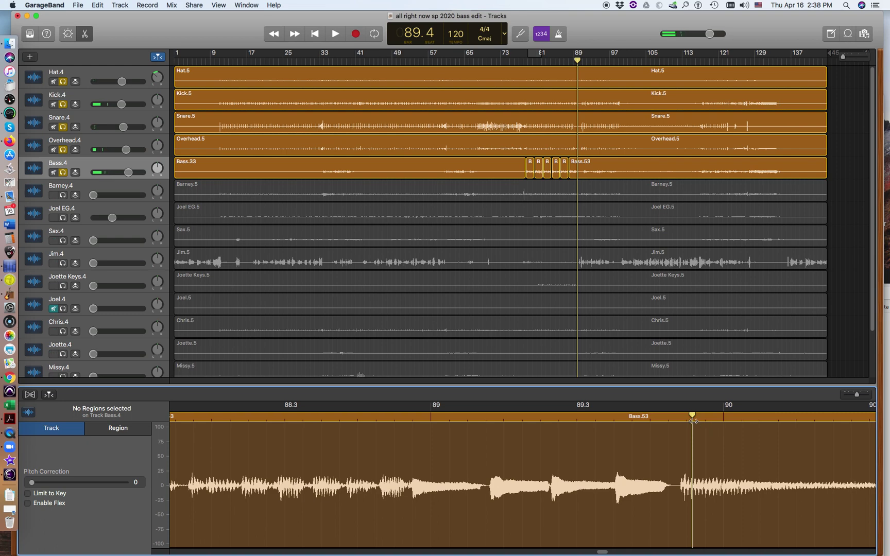
Paste the copied notes over the matching four-note passage of the Bass.53 region, starting at bar 88, beat 4
left_click_drag(692, 416, 409, 419)
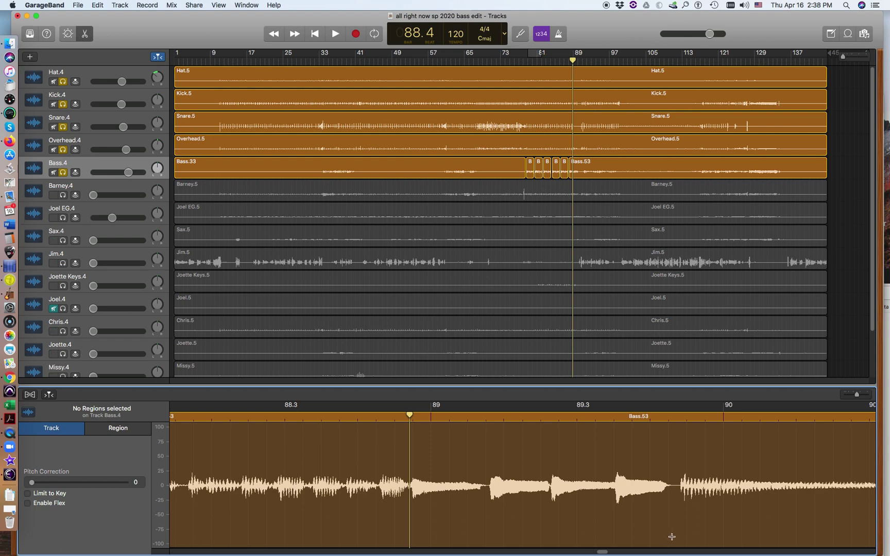
left_click_drag(672, 537, 409, 509)
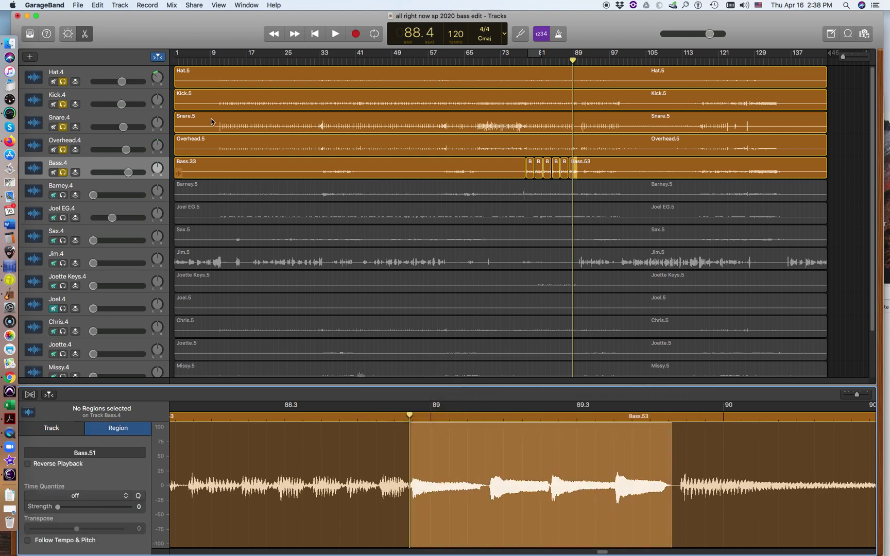
left_click(96, 6)
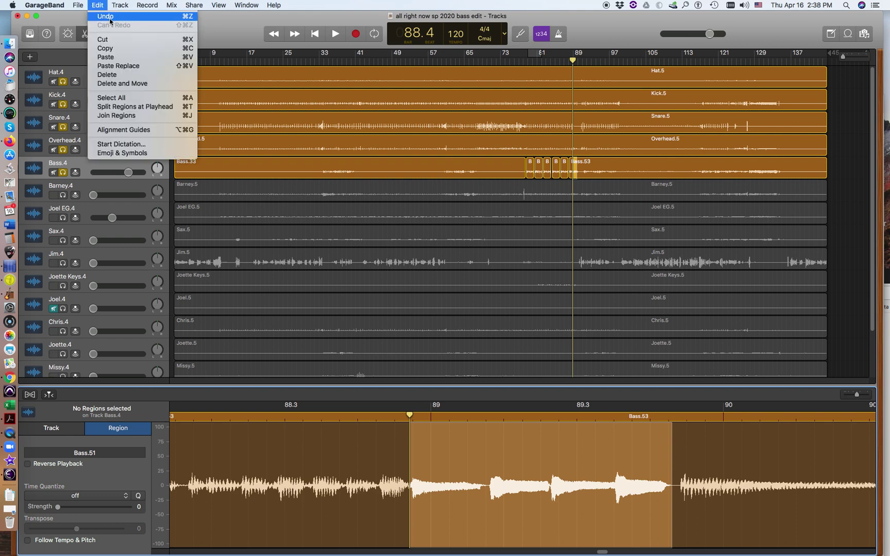
left_click(125, 57)
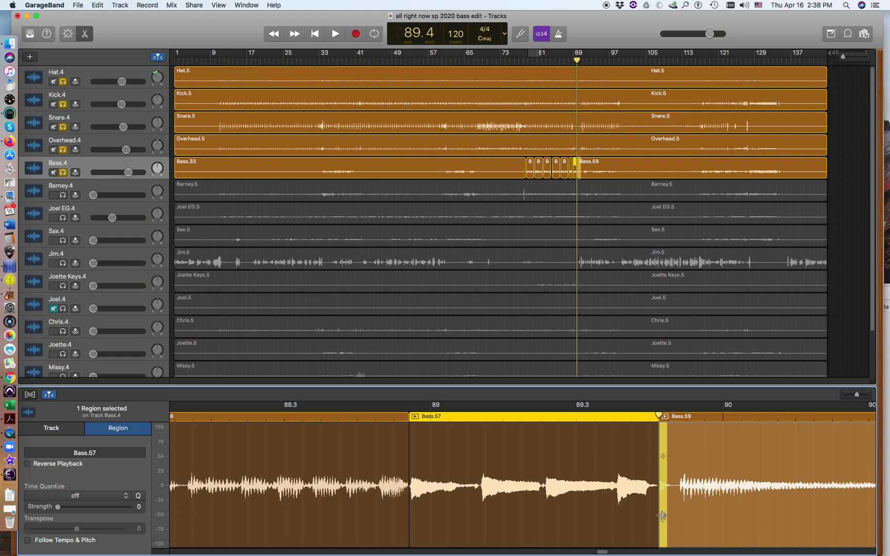
Remove the leftover sliver of the old note near bar 89, beat 4, and extend the Bass.57 region to meet Bass.62
mouse_move(661, 512)
left_mouse_down()
mouse_move(667, 531)
mouse_move(654, 521)
mouse_move(678, 515)
left_mouse_up()
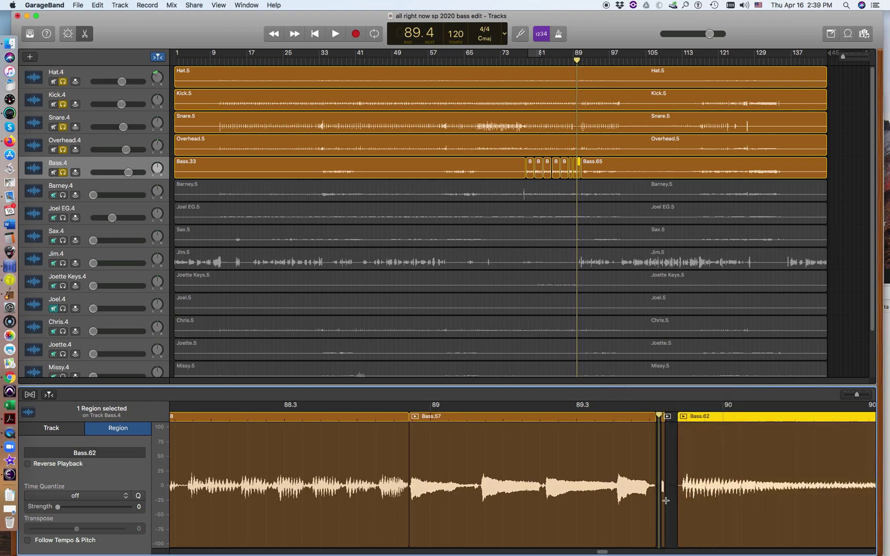
left_click(664, 505)
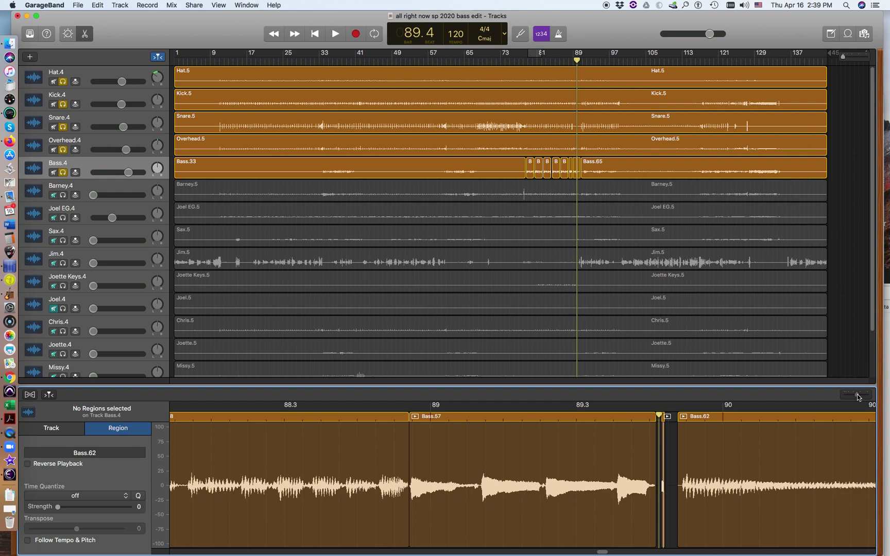
left_click_drag(858, 397, 861, 397)
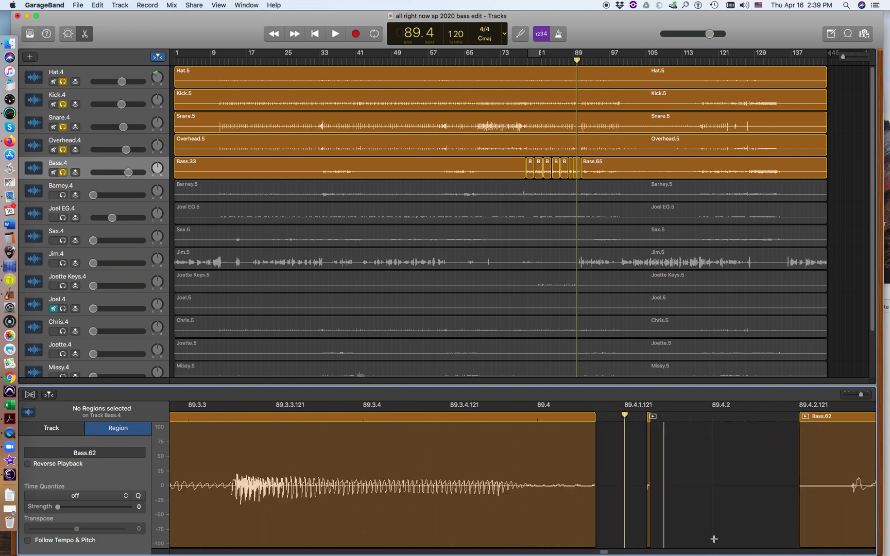
left_click_drag(717, 539, 800, 496)
key("Delete")
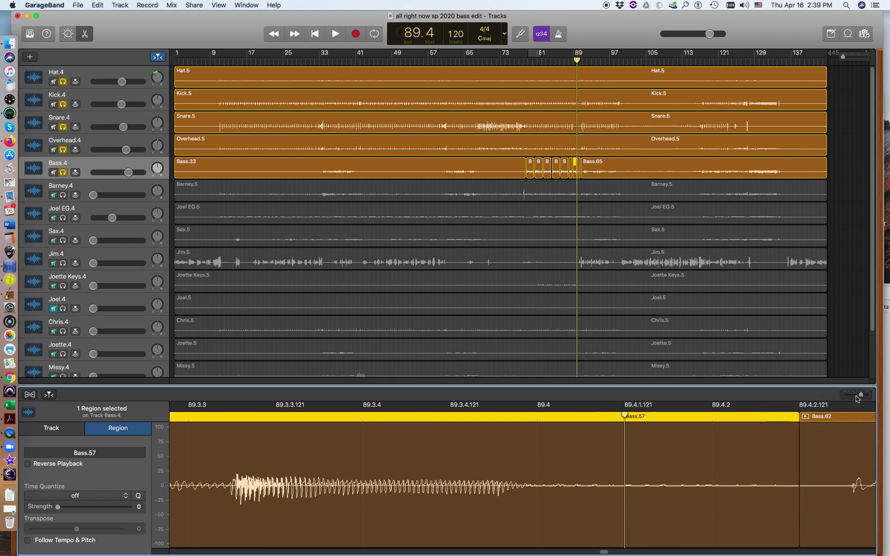
Play the drums and bass from about bar 87, beat 4 to bar 90, beat 4 to check the pasted notes
left_click_drag(861, 396, 856, 395)
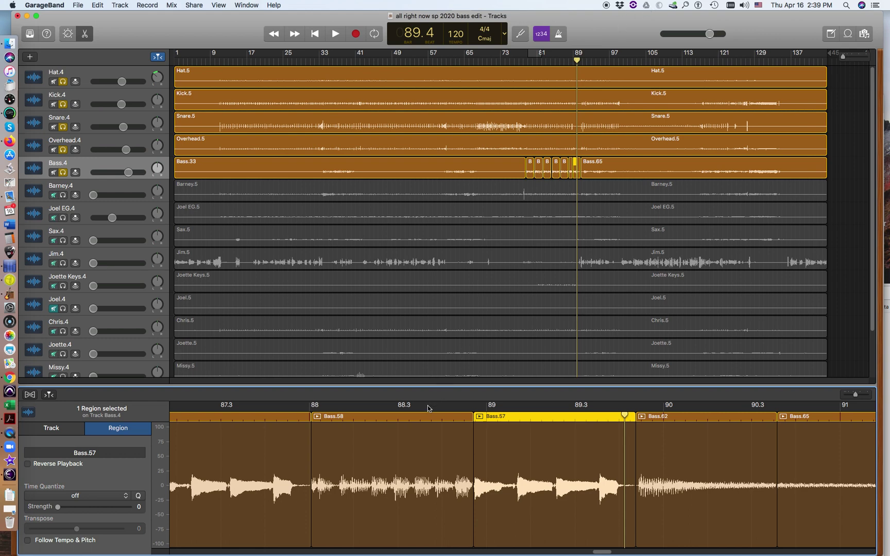
left_click_drag(576, 60, 567, 62)
key("space")
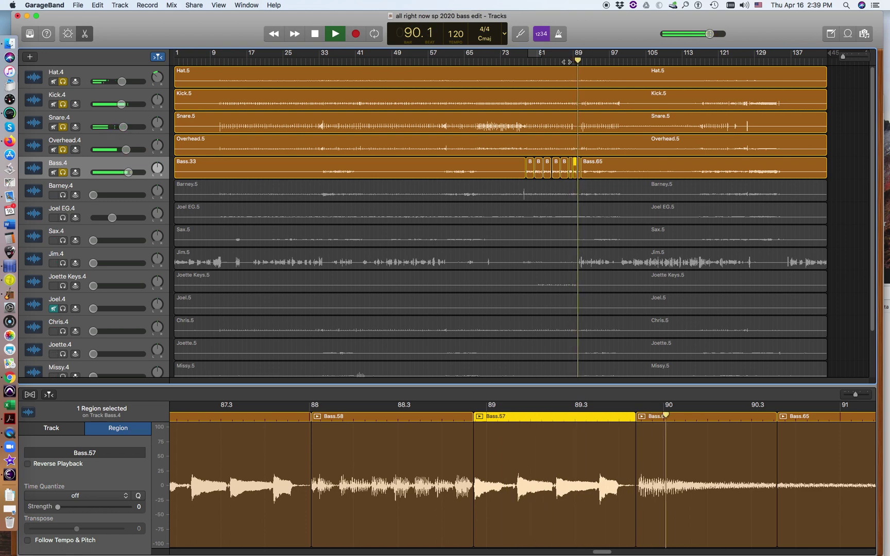
key("space")
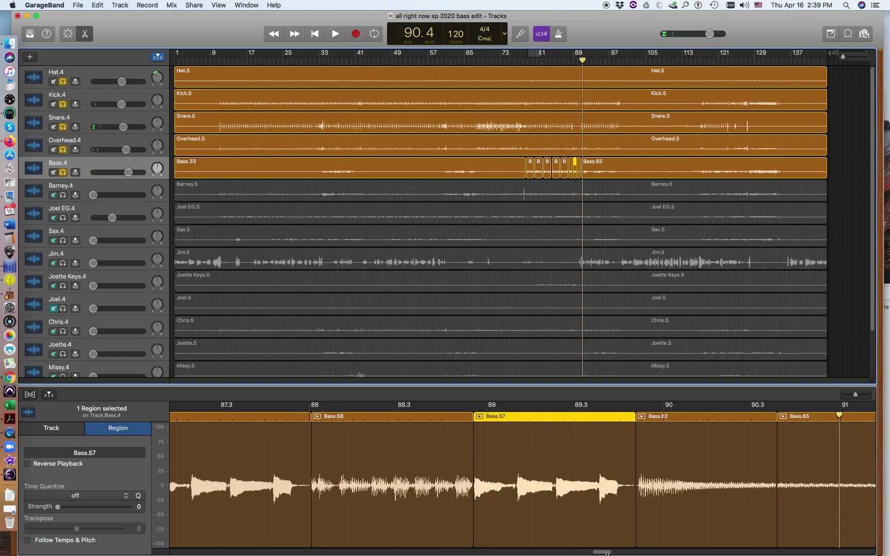
Join the Bass.62 and Bass.65 regions into one region, creating a new audio file for the merged audio
left_click_drag(606, 553, 616, 554)
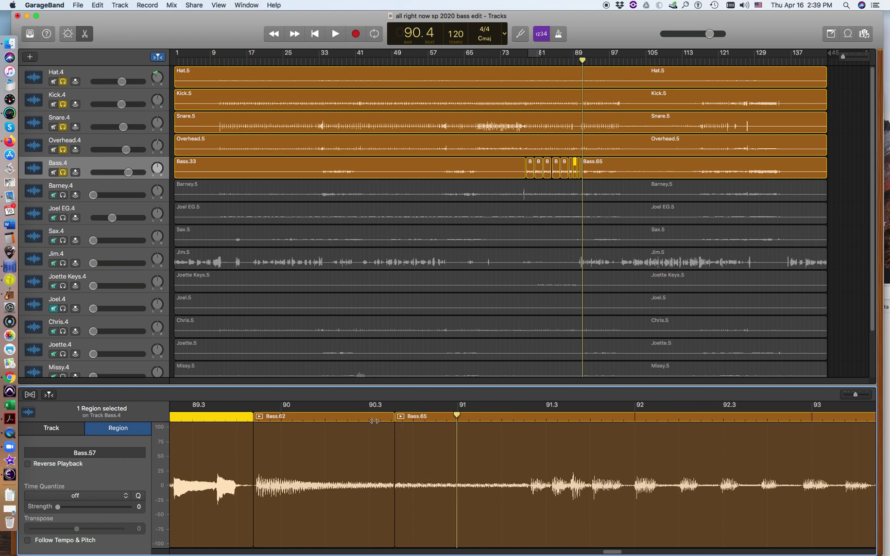
left_click(359, 420)
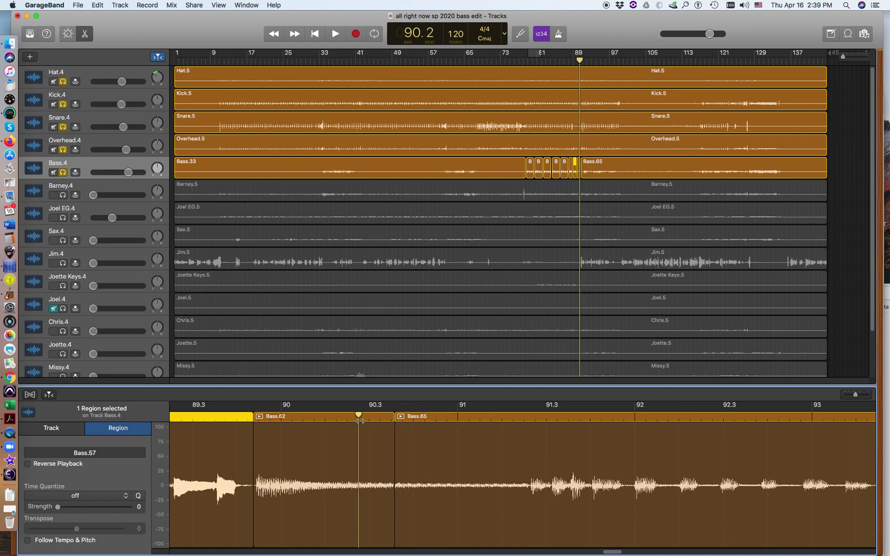
left_click(474, 443)
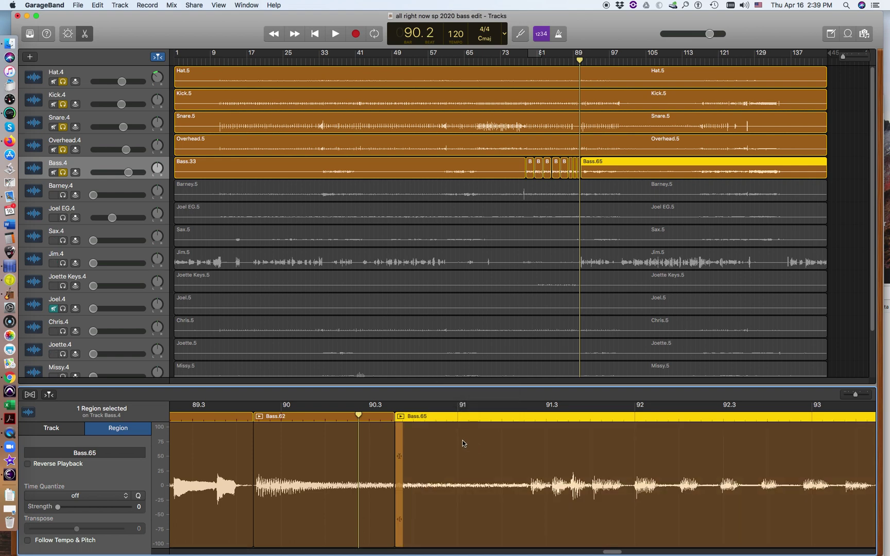
left_click(367, 438)
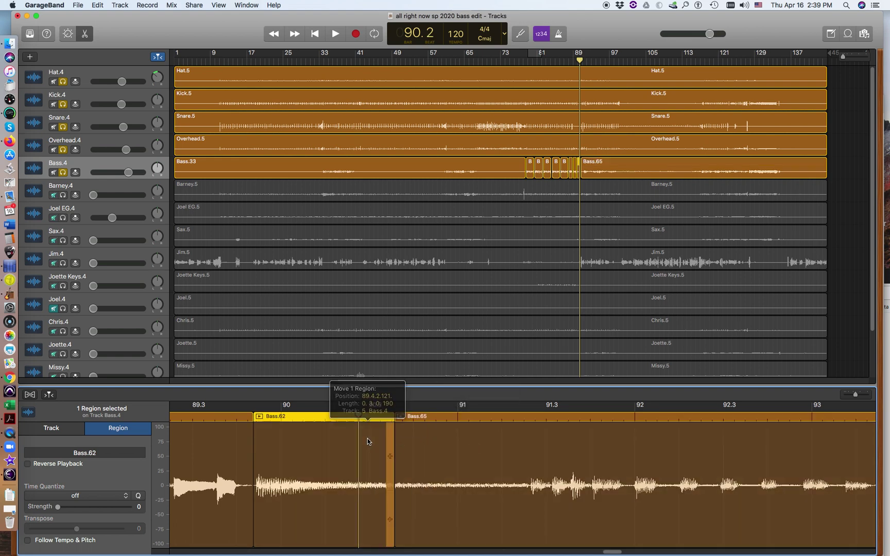
left_click(453, 440, "shift")
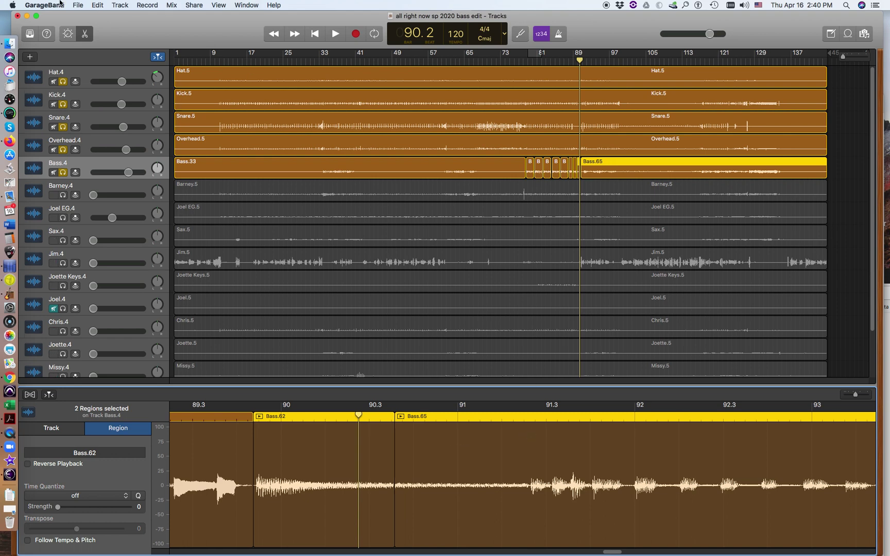
left_click(98, 5)
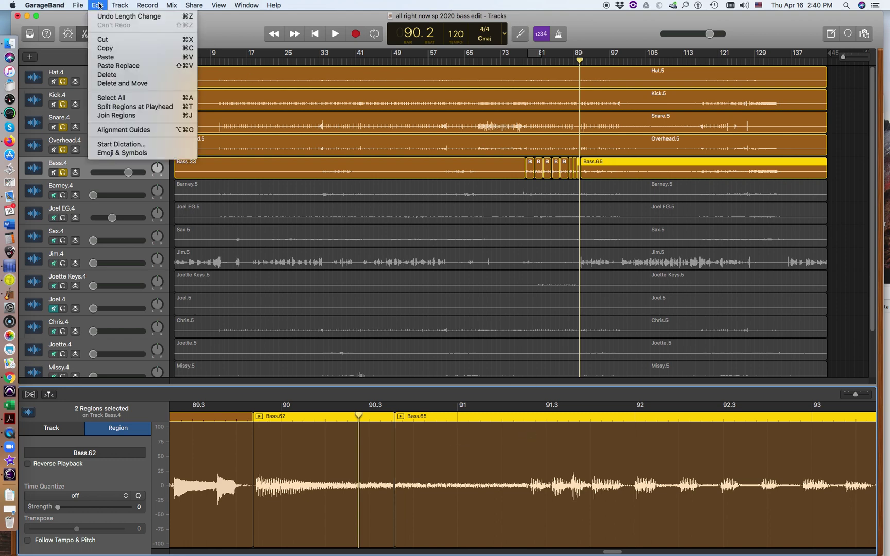
left_click(143, 118)
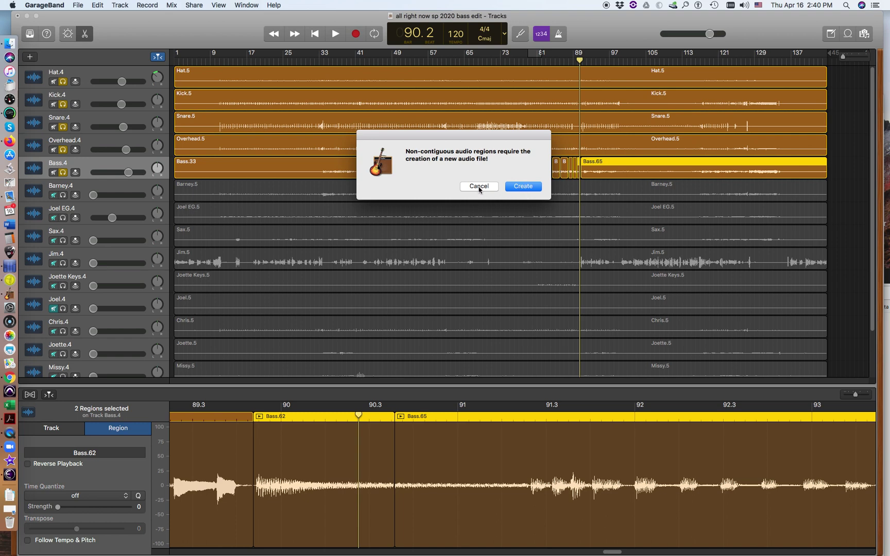
left_click(524, 189)
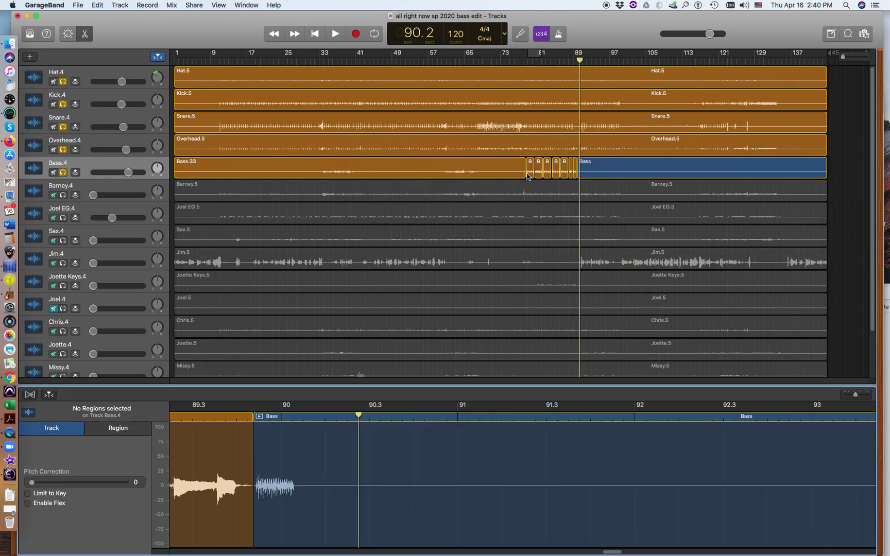
Play from about bar 76 to bar 92, beat 4, adding the EG guitar track to the soloed drums and bass and raising its volume
key("space")
left_click(514, 60)
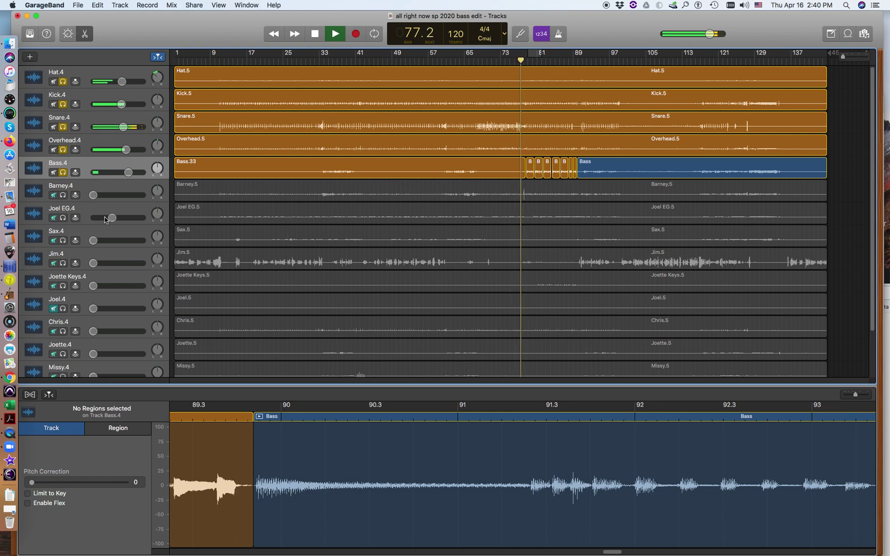
left_click_drag(108, 219, 112, 218)
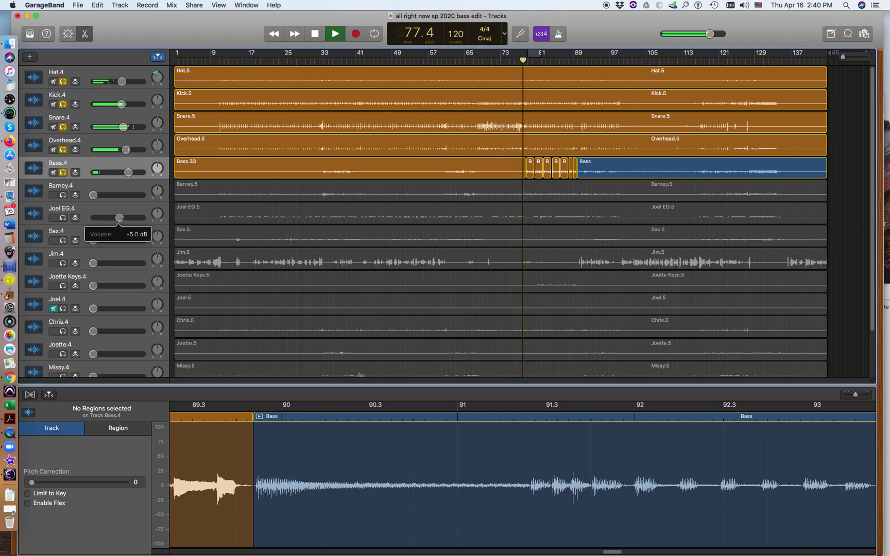
left_click(63, 218)
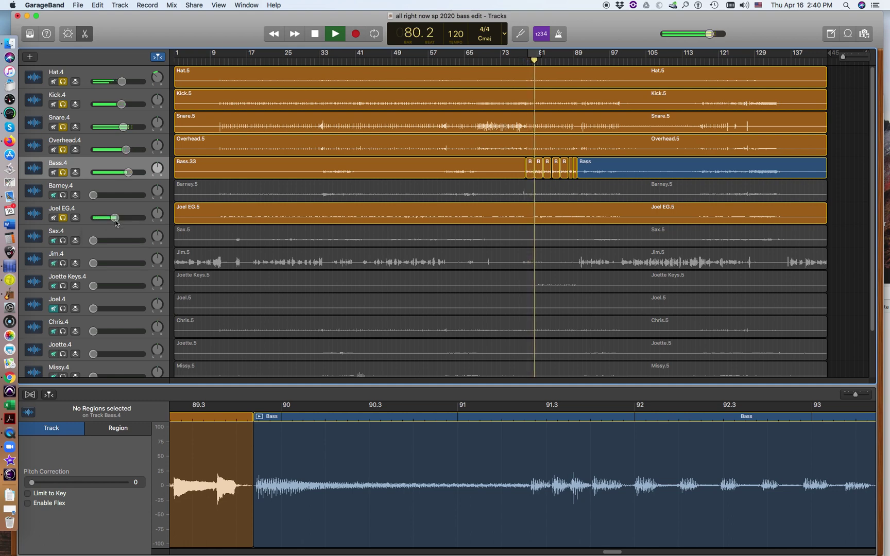
left_click_drag(115, 221, 118, 218)
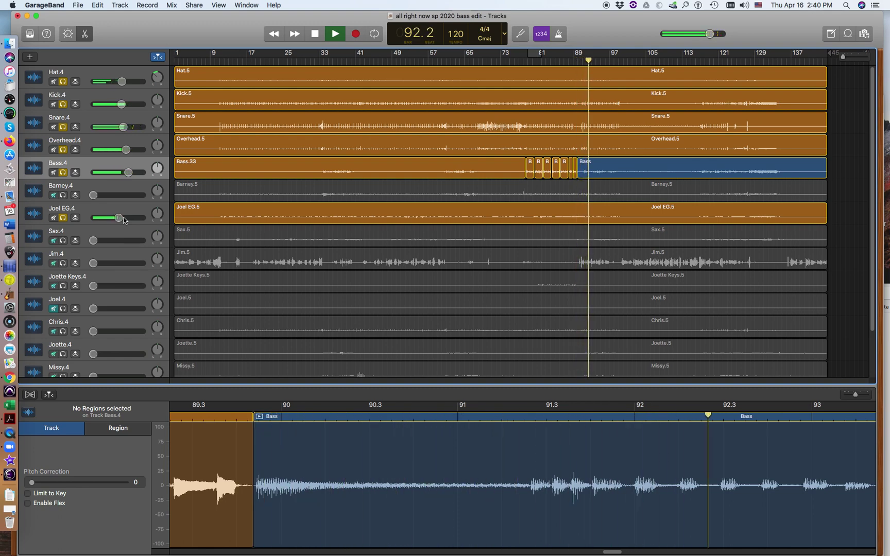
key("space")
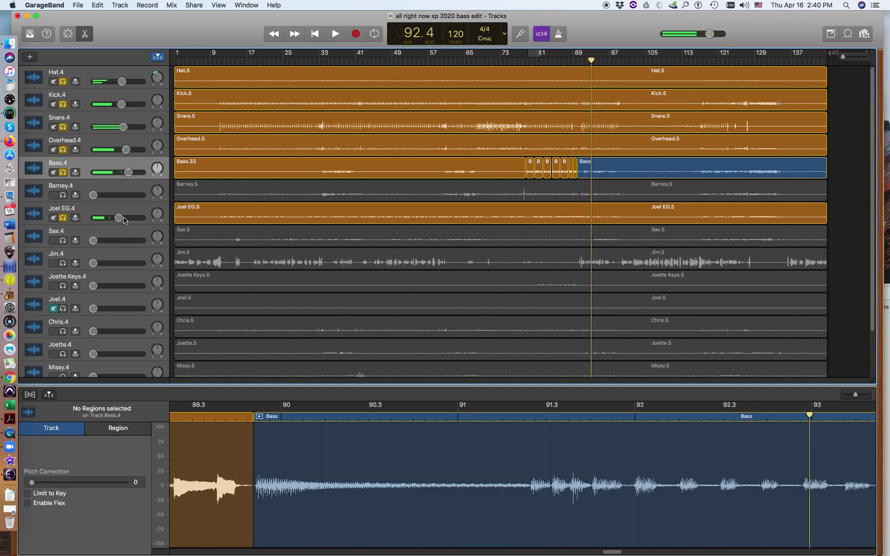